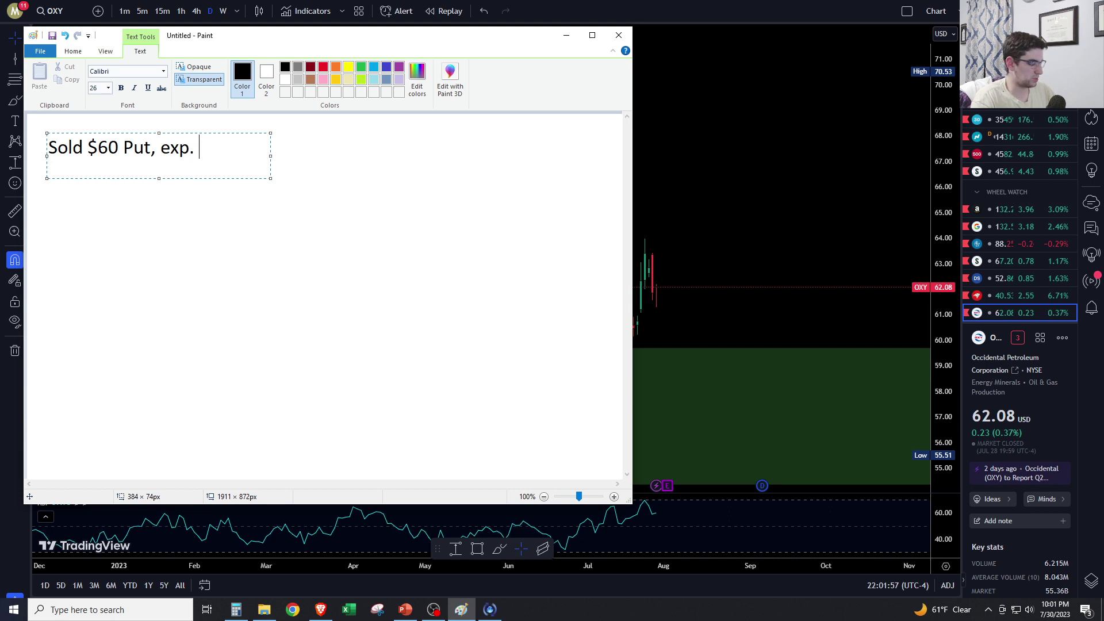
Step: Complete the first note as "Sold $60 Put, exp. Sept. for 1.00" and widen its text box to fit one line
{"action": "type", "text": "Sept. for 1.00"}
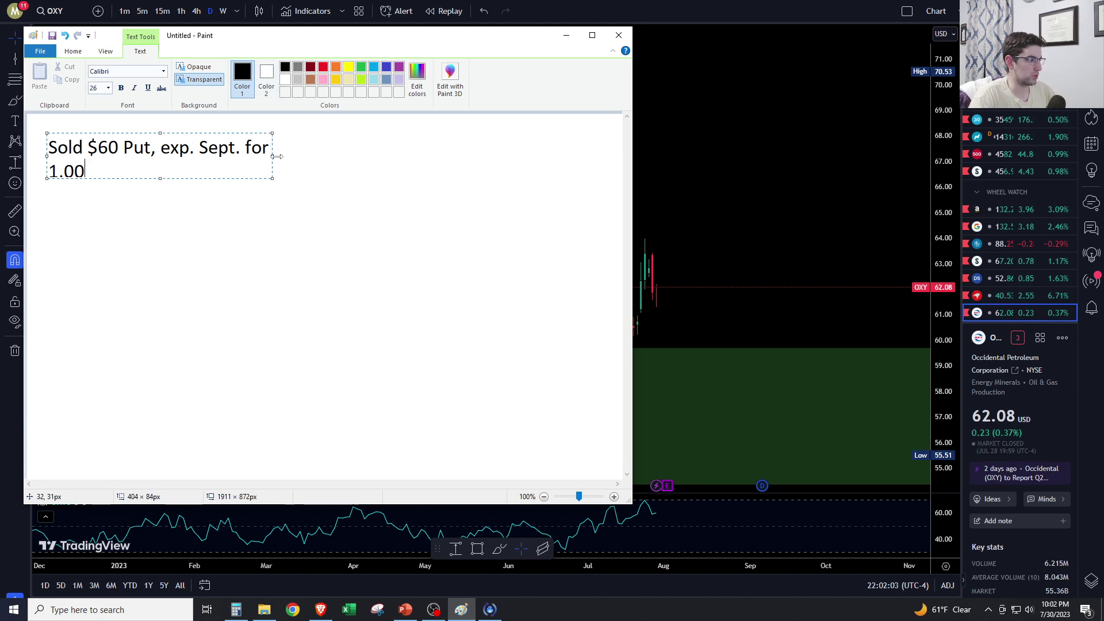
{"action": "left_click_drag", "start_coordinate": [271, 156], "coordinate": [346, 156]}
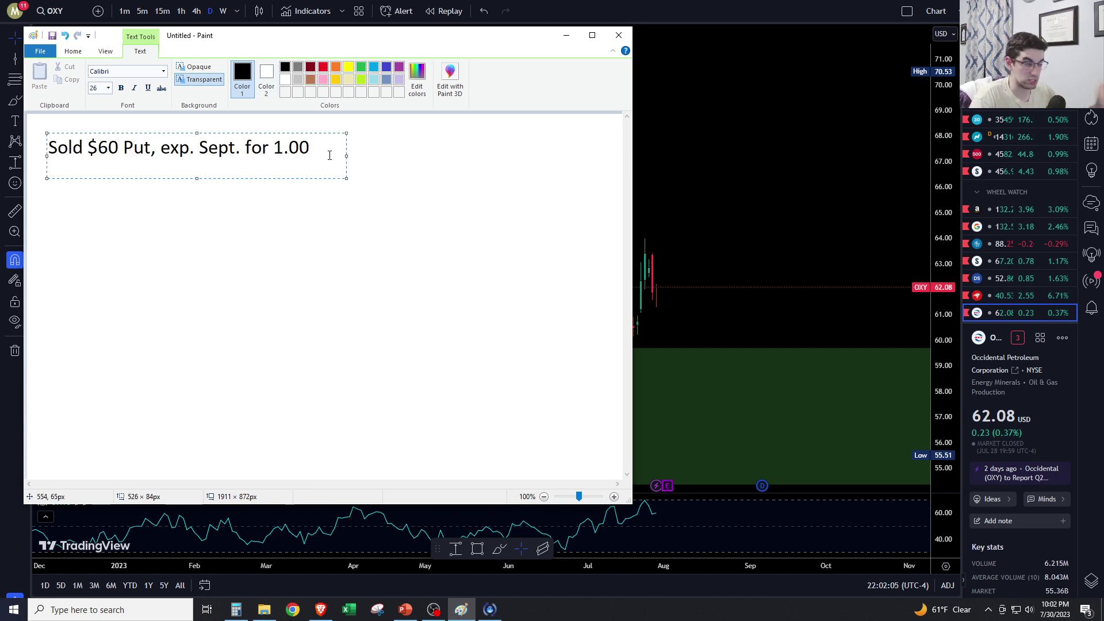
{"action": "left_click", "coordinate": [308, 131]}
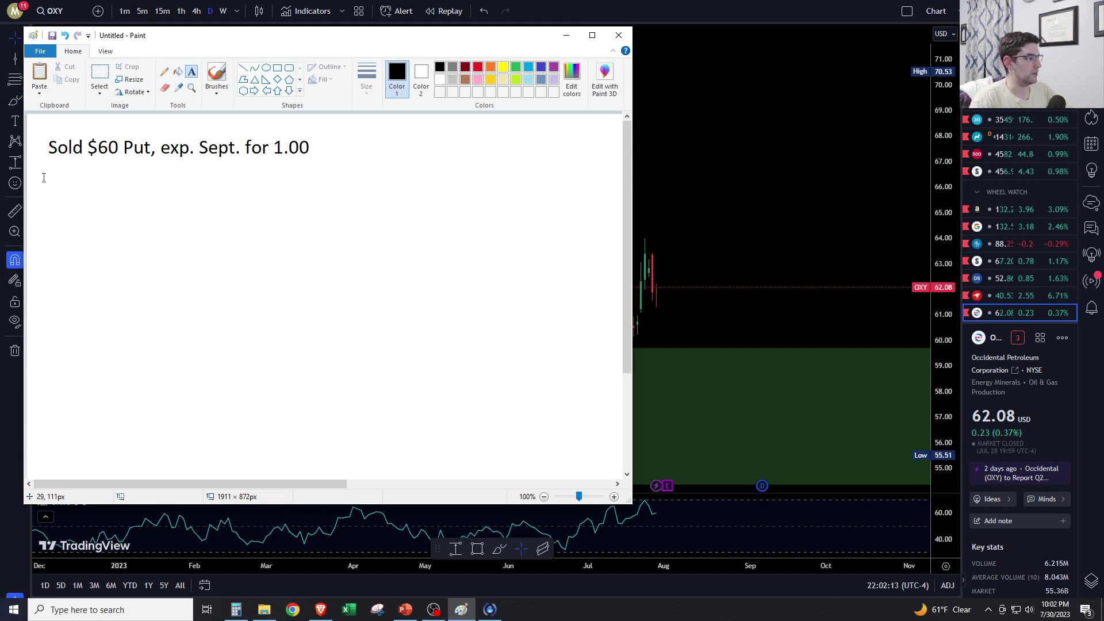
Step: Add the text line "OXY drops to $56 and the put goes ITM" below the sold put note, fitted on one line
{"action": "left_click_drag", "start_coordinate": [44, 175], "coordinate": [320, 212]}
{"action": "type", "text": "OXY drops "}
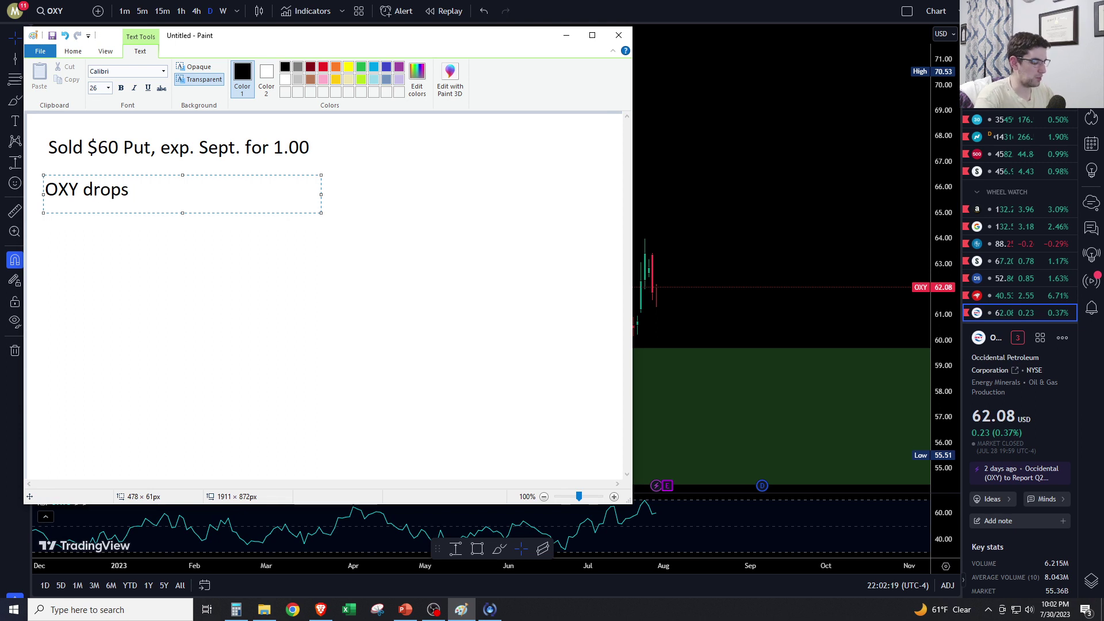
{"action": "type", "text": "to $56"}
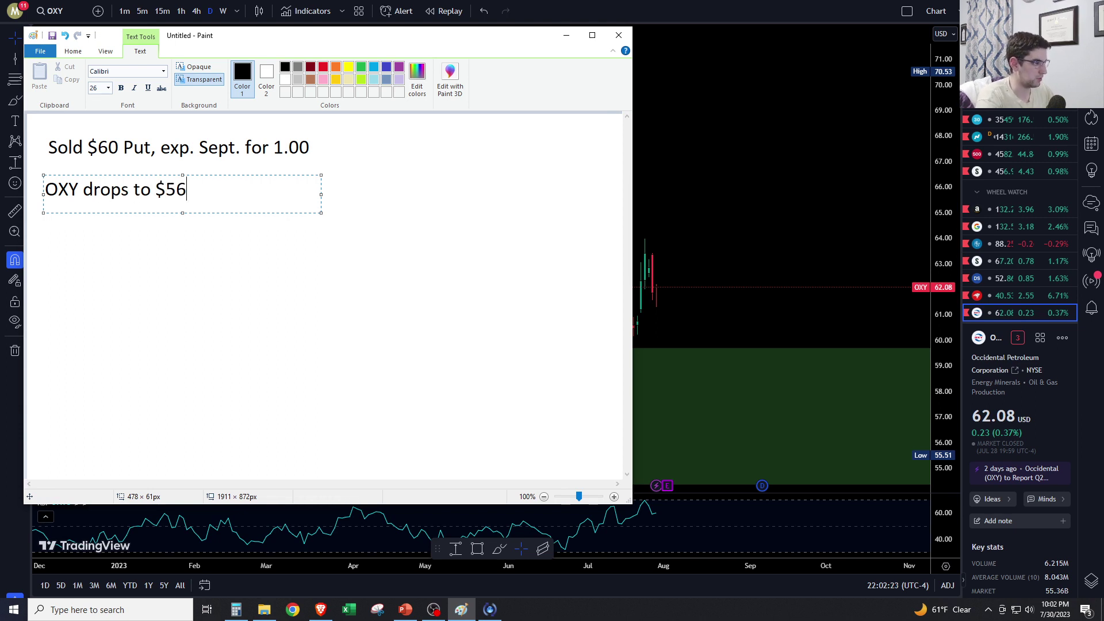
{"action": "type", "text": " and the put go"}
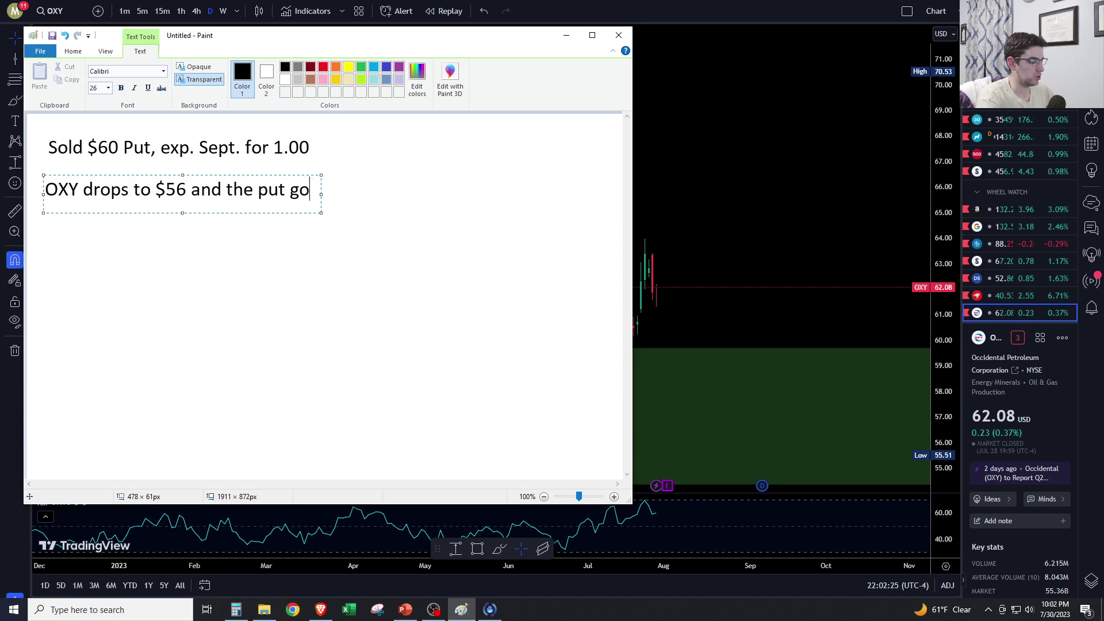
{"action": "type", "text": "es ITM"}
{"action": "left_click_drag", "start_coordinate": [321, 203], "coordinate": [392, 204]}
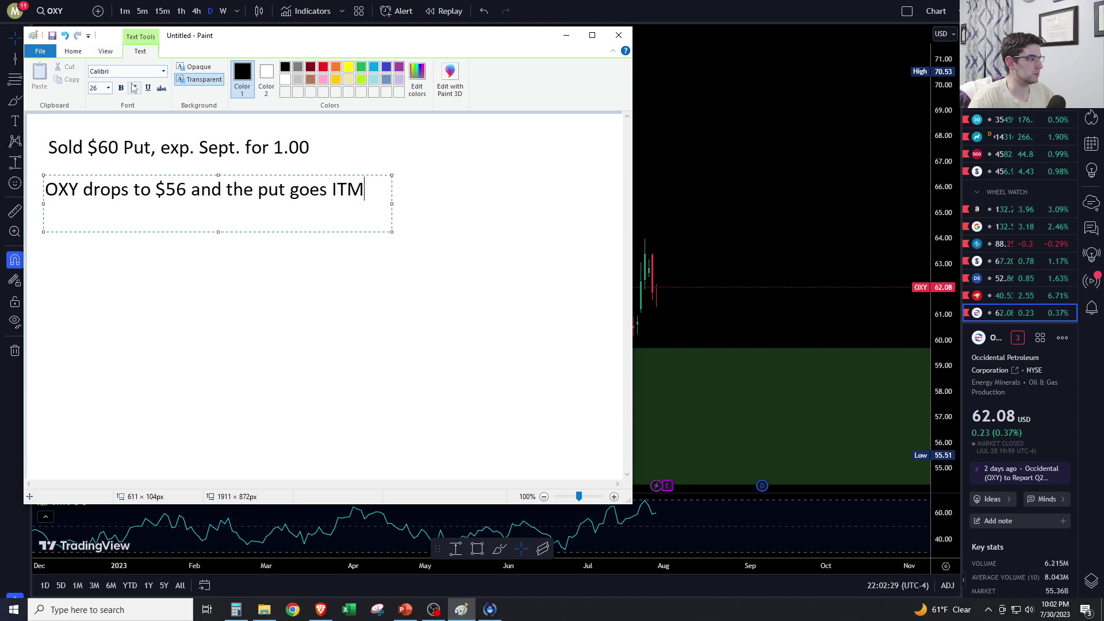
{"action": "left_click", "coordinate": [184, 170]}
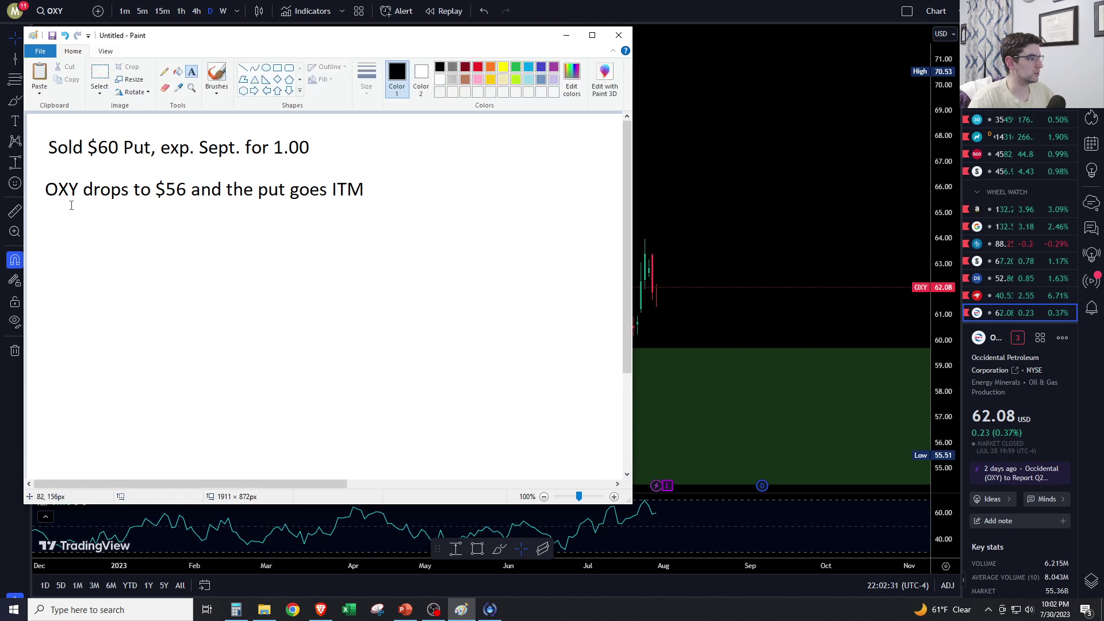
Step: Add the text line "the put value increases to 2.50" below the OXY drop note
{"action": "left_click_drag", "start_coordinate": [48, 214], "coordinate": [367, 248]}
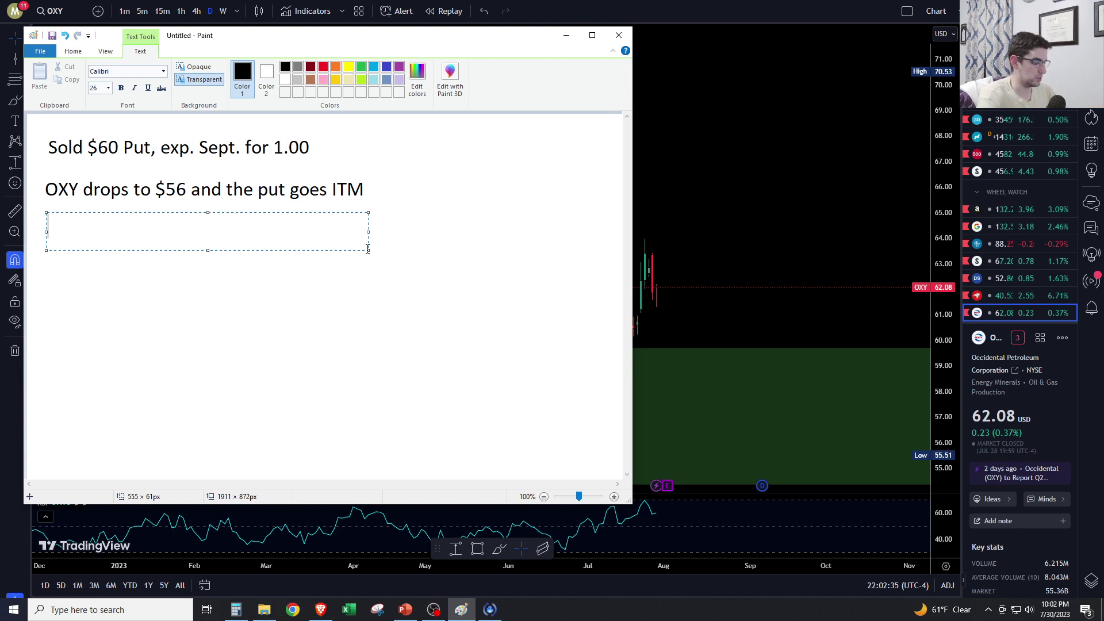
{"action": "type", "text": "the put value increases to 2.50"}
{"action": "left_click", "coordinate": [410, 232]}
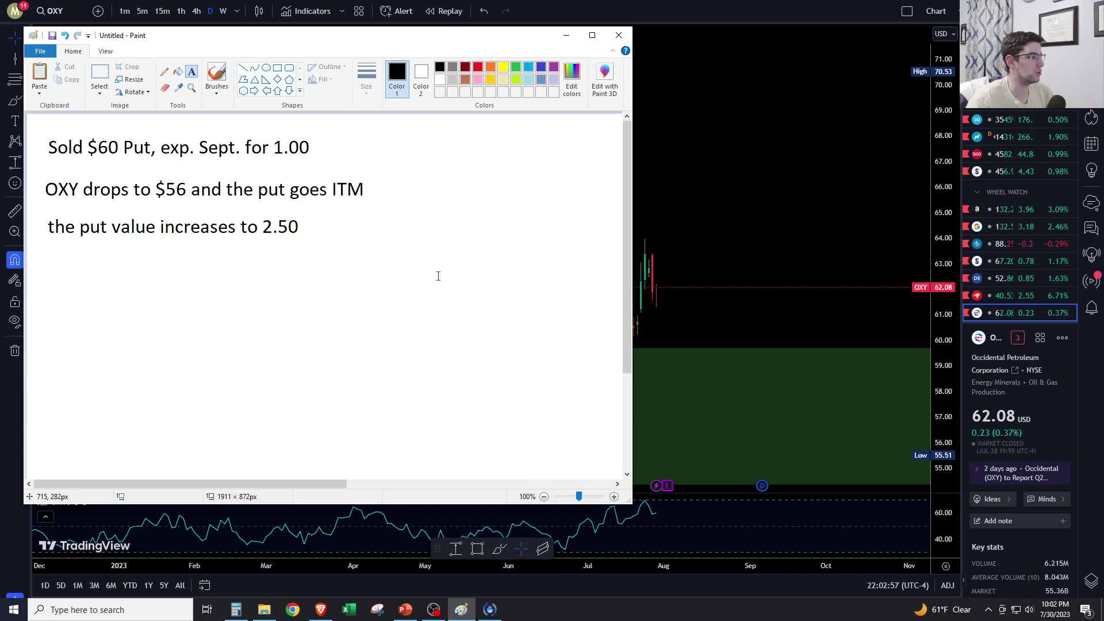
Step: Add the text line "you decide to roll the option out to December" below the put value note, widened to one line
{"action": "mouse_move", "coordinate": [45, 252]}
{"action": "left_mouse_down"}
{"action": "mouse_move", "coordinate": [257, 271]}
{"action": "mouse_move", "coordinate": [311, 292]}
{"action": "left_mouse_up"}
{"action": "type", "text": "yopu"}
{"action": "key", "text": "BackSpace"}
{"action": "key", "text": "BackSpace"}
{"action": "key", "text": "BackSpace"}
{"action": "type", "text": "u decide "}
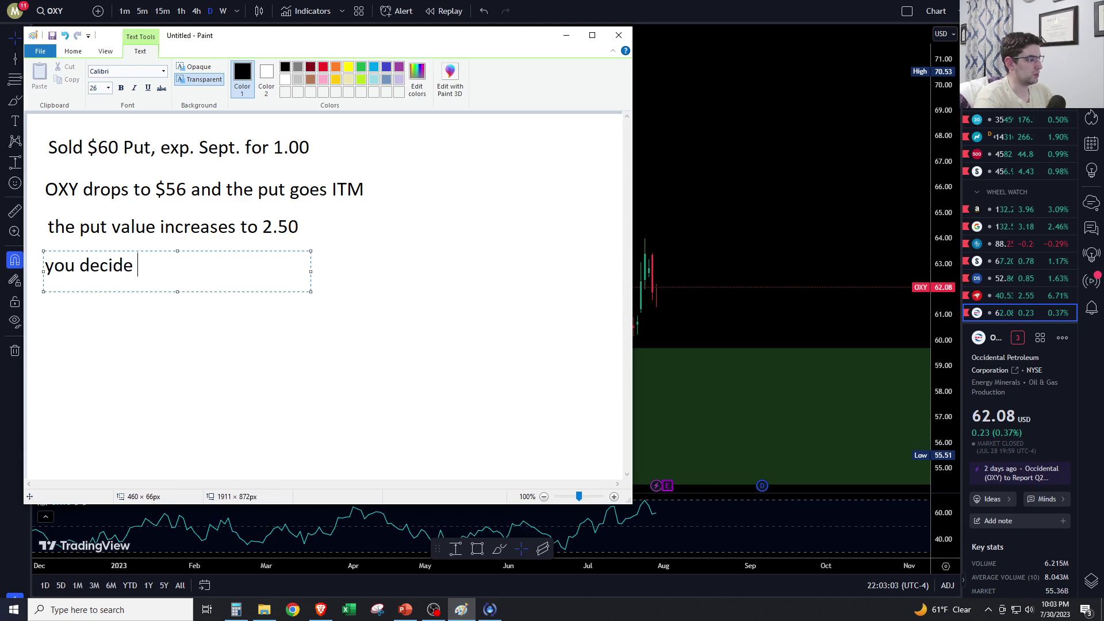
{"action": "type", "text": "to rop"}
{"action": "key", "text": "BackSpace"}
{"action": "type", "text": "ll the option out to "}
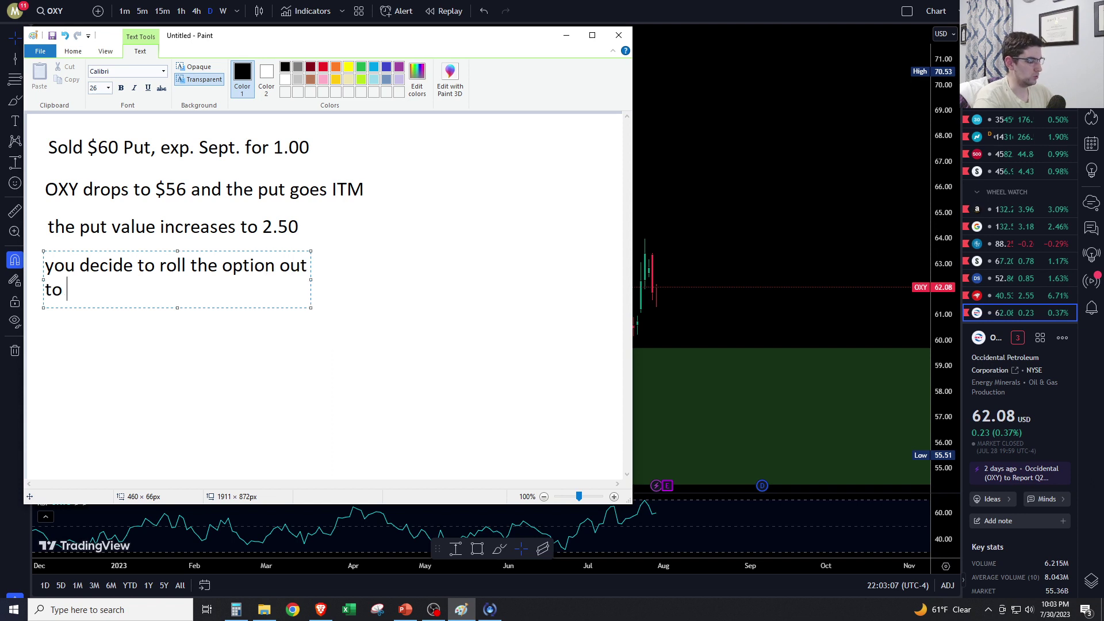
{"action": "type", "text": "December"}
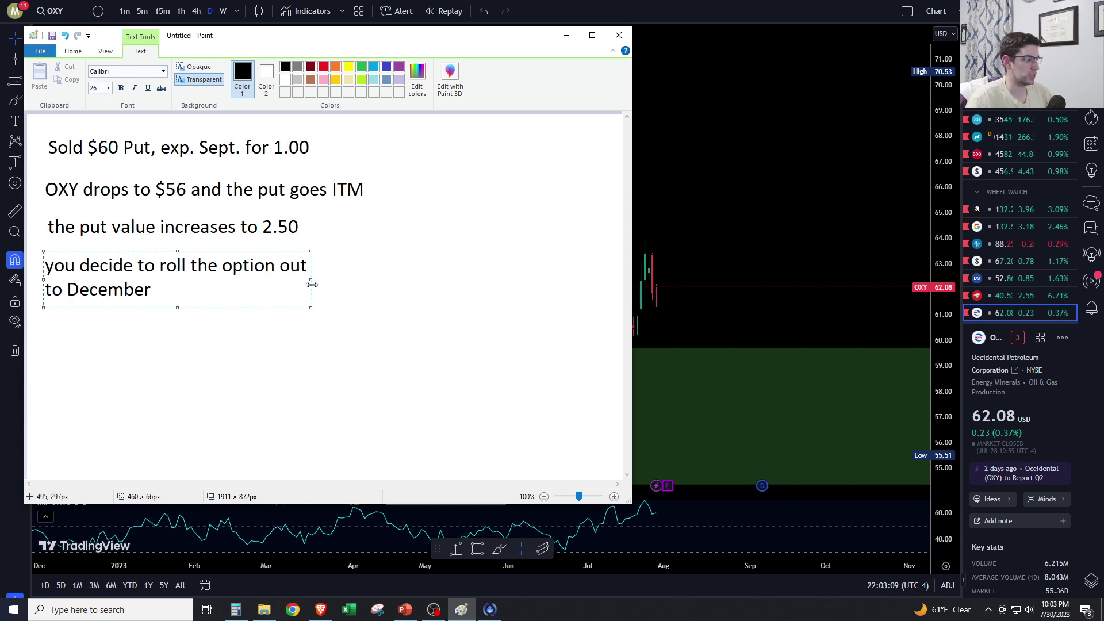
{"action": "left_click_drag", "start_coordinate": [311, 280], "coordinate": [444, 280]}
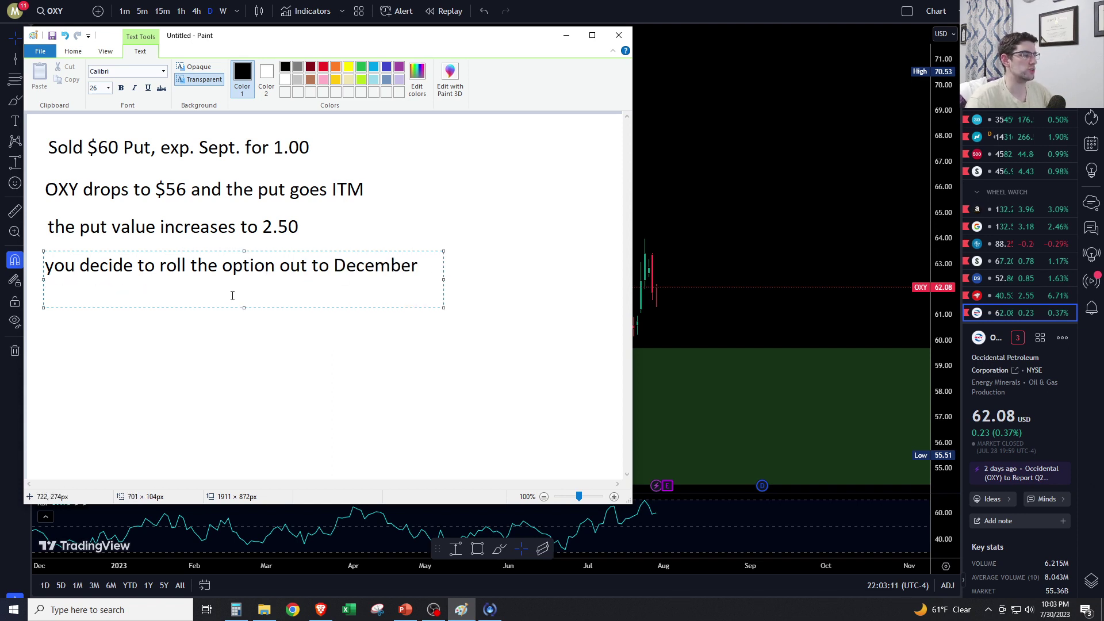
{"action": "left_click", "coordinate": [535, 194]}
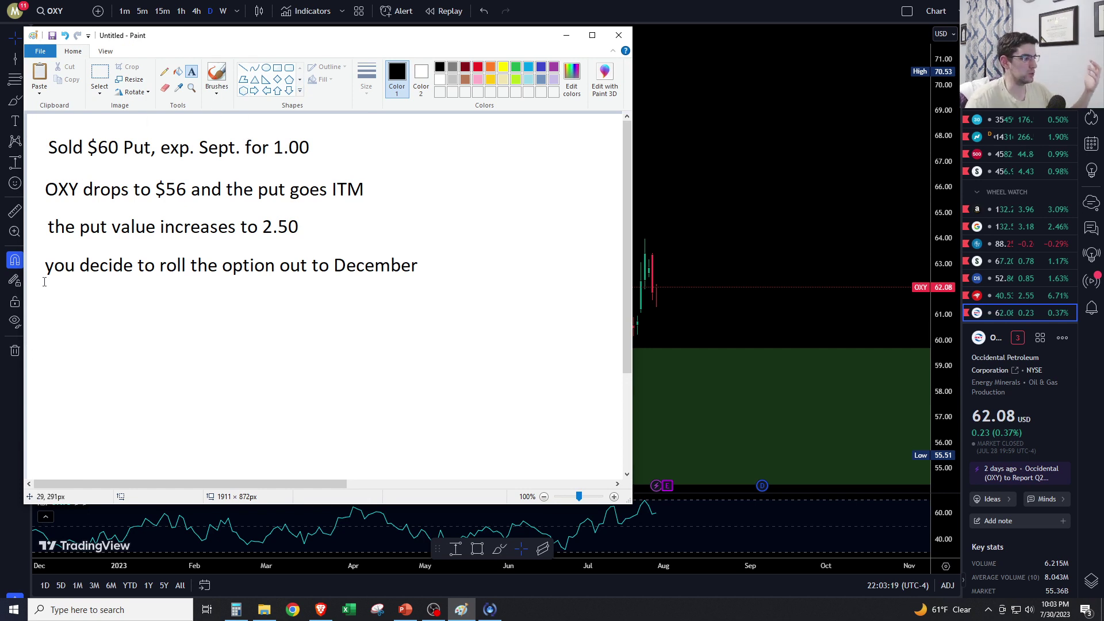
Step: Add the note "in order to roll, you need to close the original option" below the December line, with its text box fitted to one line
{"action": "mouse_move", "coordinate": [45, 291]}
{"action": "left_mouse_down"}
{"action": "mouse_move", "coordinate": [431, 337]}
{"action": "mouse_move", "coordinate": [415, 332]}
{"action": "left_mouse_up"}
{"action": "type", "text": "in order to to"}
{"action": "key", "text": "BackSpace"}
{"action": "key", "text": "BackSpace"}
{"action": "type", "text": "roll, you need "}
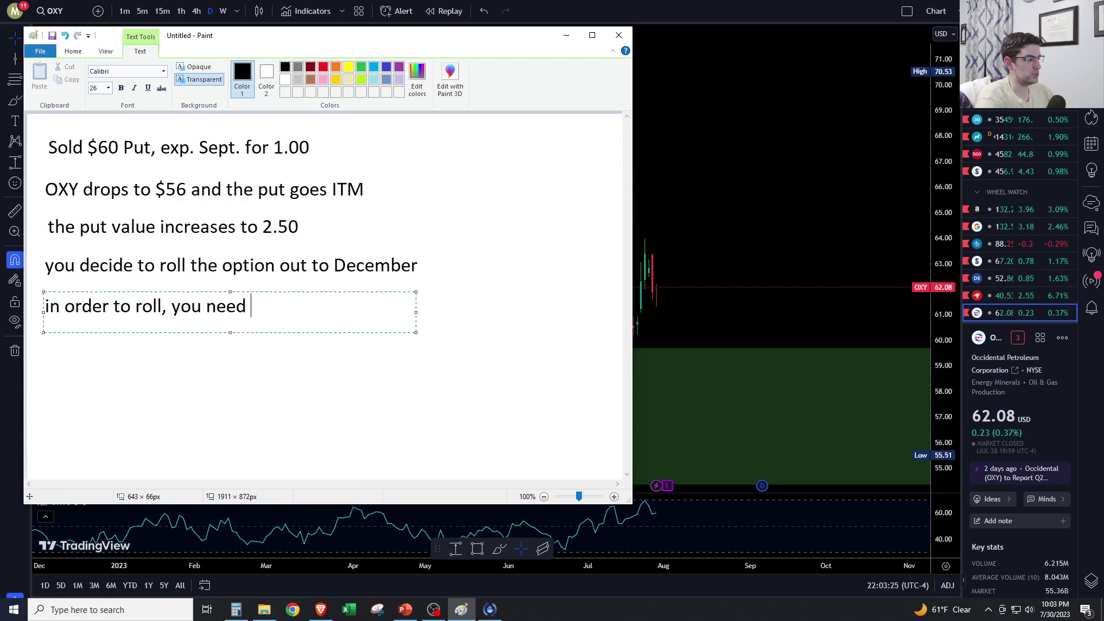
{"action": "type", "text": "to close the original optiuon"}
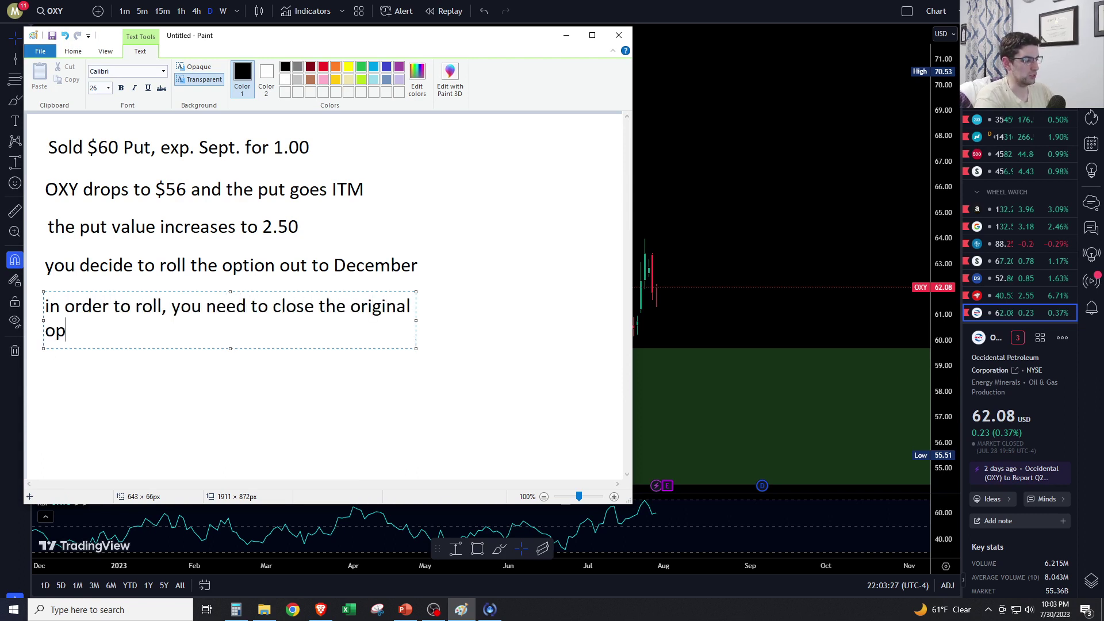
{"action": "key", "text": "BackSpace"}
{"action": "key", "text": "BackSpace"}
{"action": "key", "text": "BackSpace"}
{"action": "type", "text": "n"}
{"action": "type", "text": "on"}
{"action": "left_click_drag", "start_coordinate": [418, 318], "coordinate": [492, 308]}
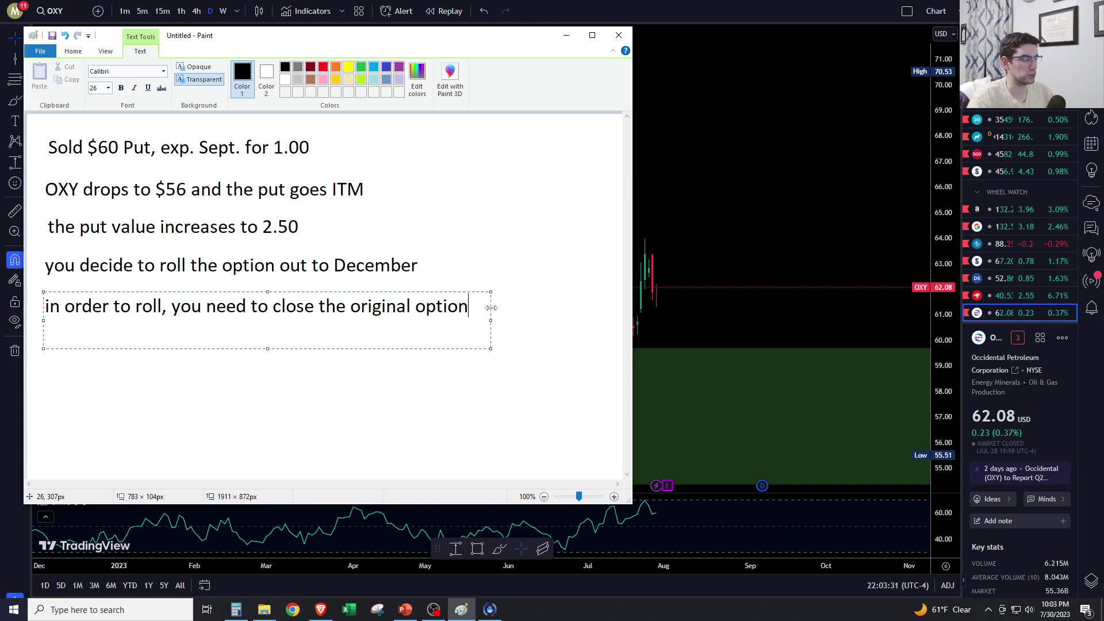
{"action": "left_click_drag", "start_coordinate": [268, 348], "coordinate": [267, 332]}
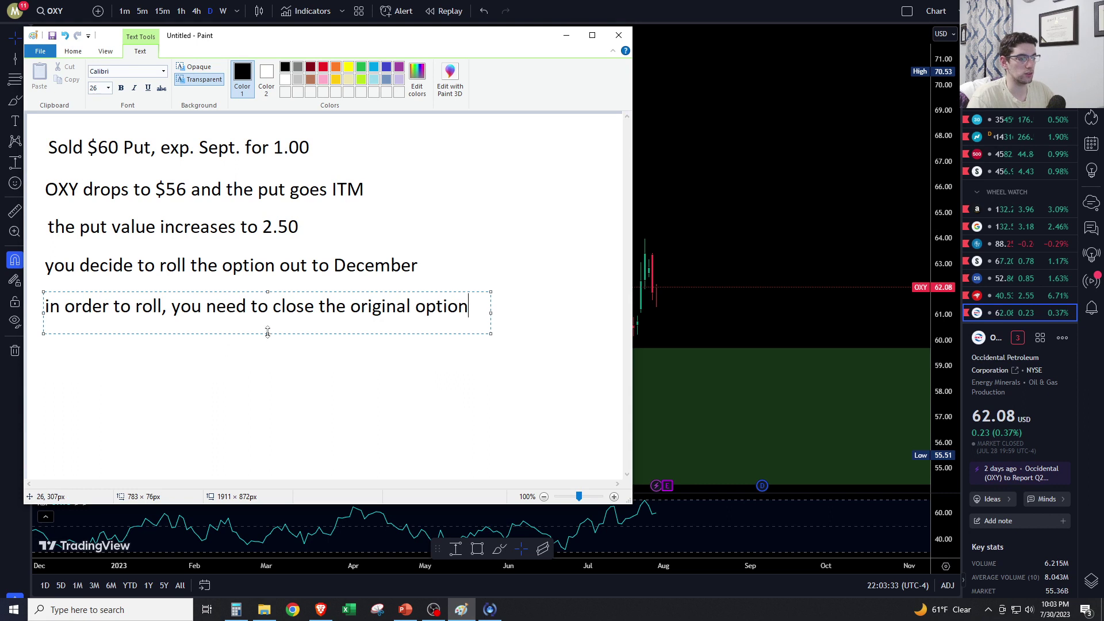
{"action": "left_click", "coordinate": [542, 250]}
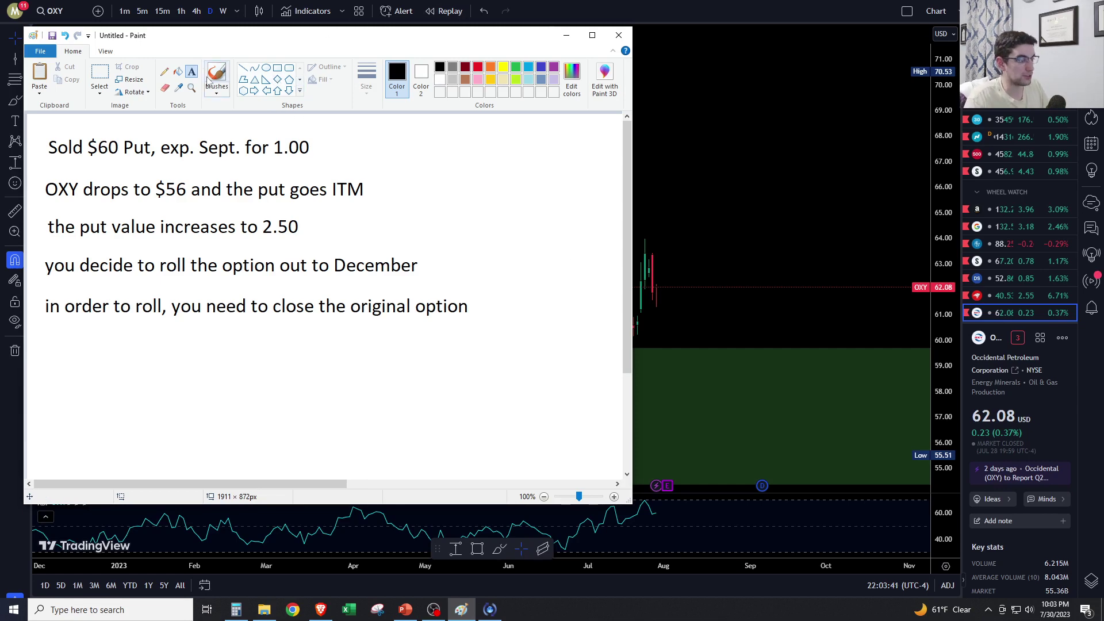
Step: Add an indented one-line note "you close the trade by buying back the put for 2.50" under the closing requirement
{"action": "left_click_drag", "start_coordinate": [88, 325], "coordinate": [439, 361]}
{"action": "type", "text": "you close the trade by buying back the put for"}
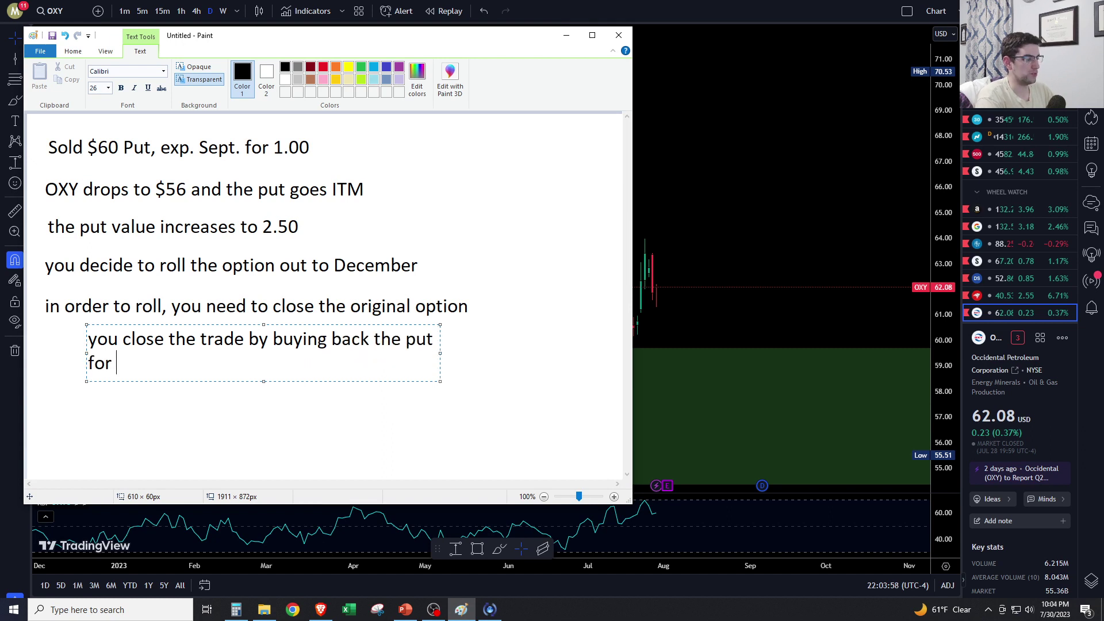
{"action": "type", "text": " 2.50"}
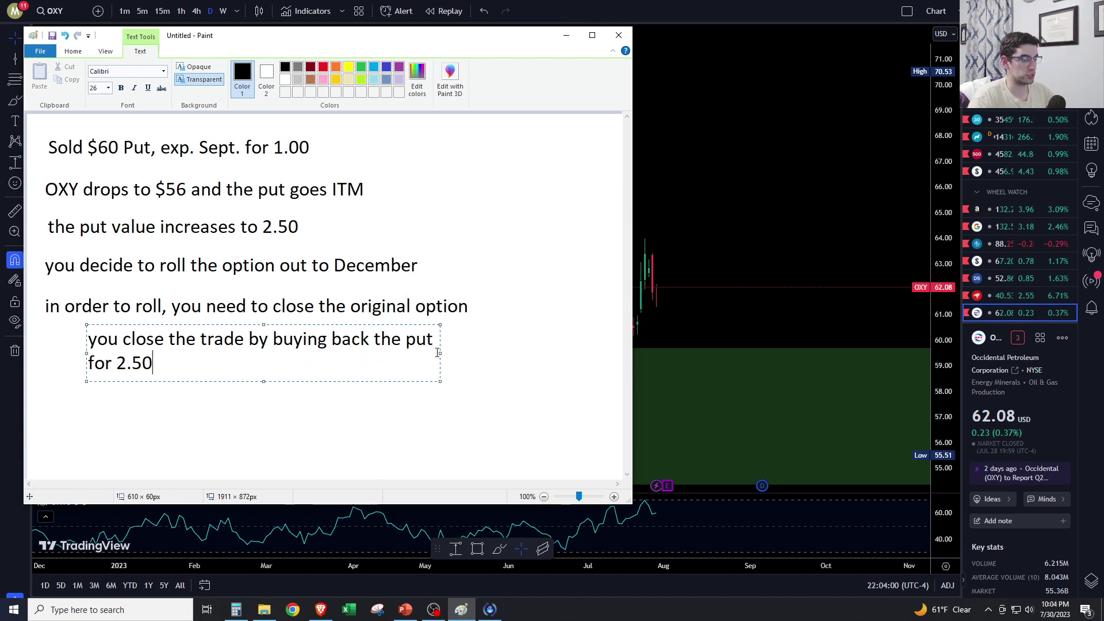
{"action": "left_click_drag", "start_coordinate": [441, 352], "coordinate": [526, 352]}
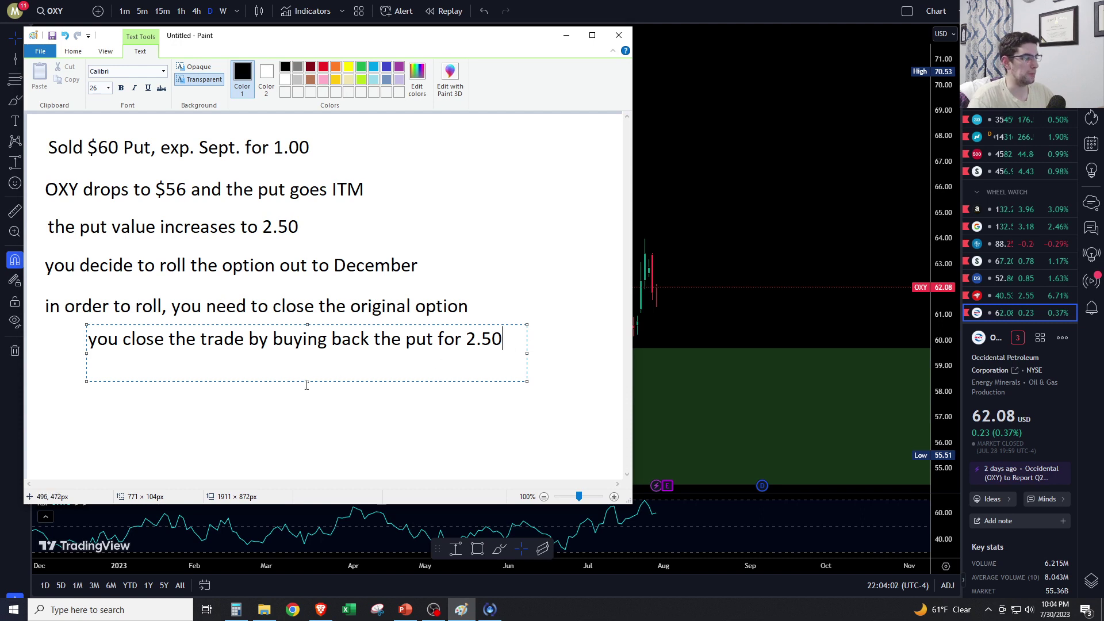
{"action": "left_click_drag", "start_coordinate": [306, 382], "coordinate": [308, 361]}
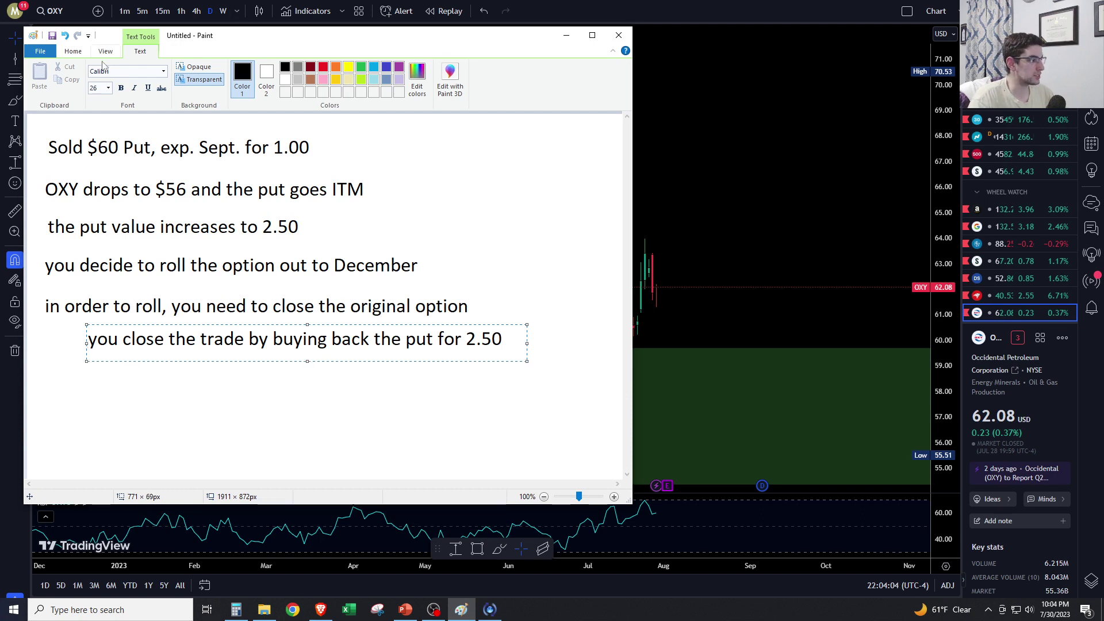
{"action": "left_click", "coordinate": [102, 134]}
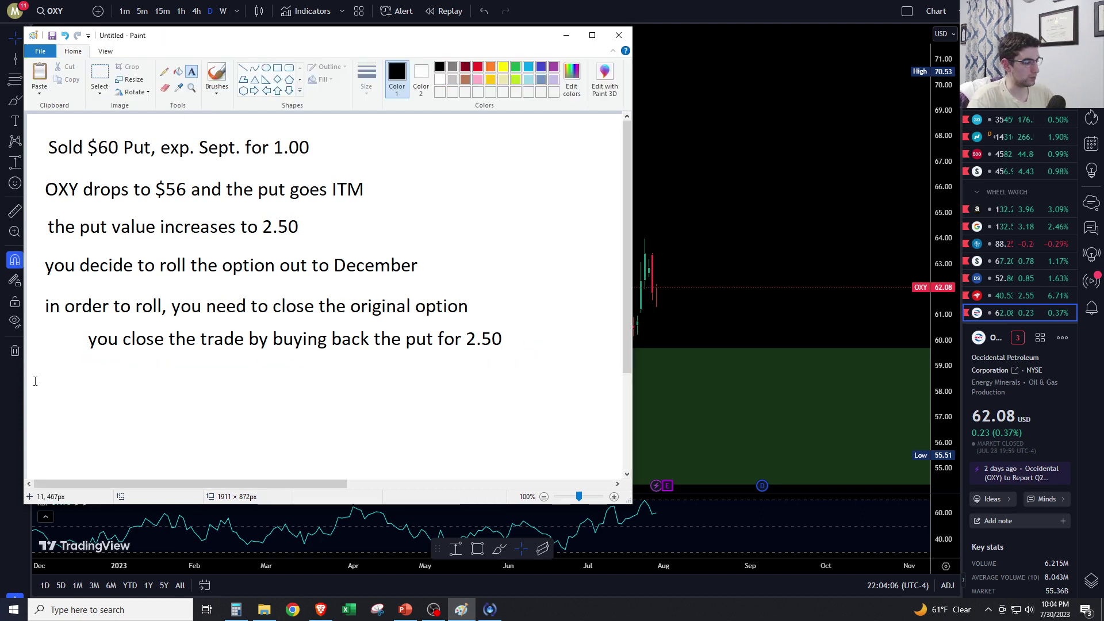
Step: Add the text line "you sell the December $60 put for 4.00" below the buyback note
{"action": "mouse_move", "coordinate": [43, 369]}
{"action": "left_mouse_down"}
{"action": "mouse_move", "coordinate": [443, 374]}
{"action": "mouse_move", "coordinate": [510, 408]}
{"action": "left_mouse_up"}
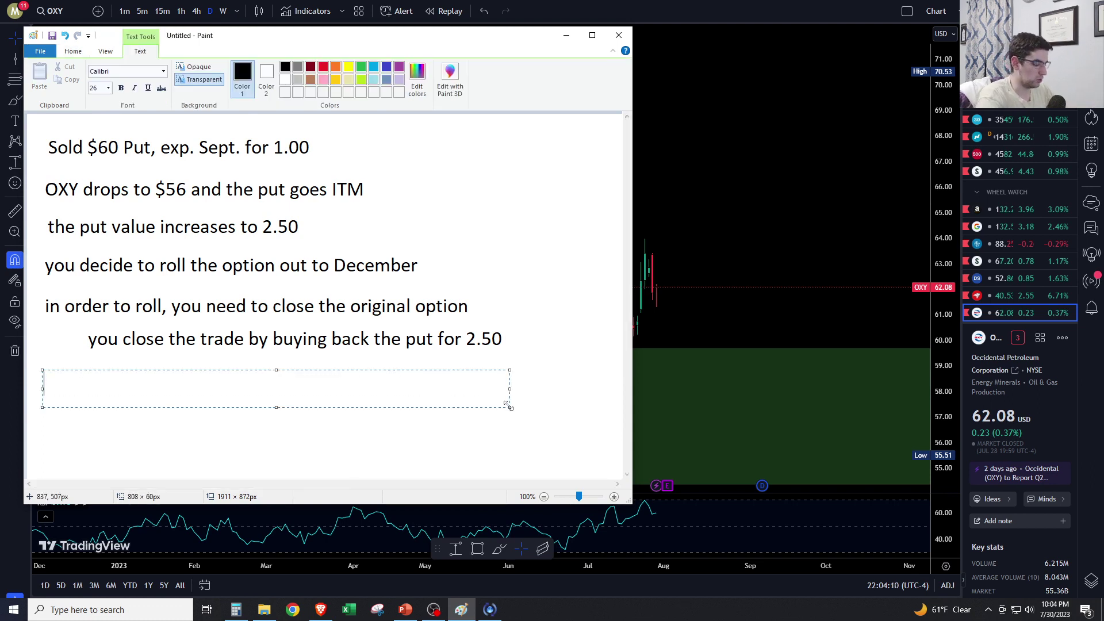
{"action": "type", "text": "you sell the D"}
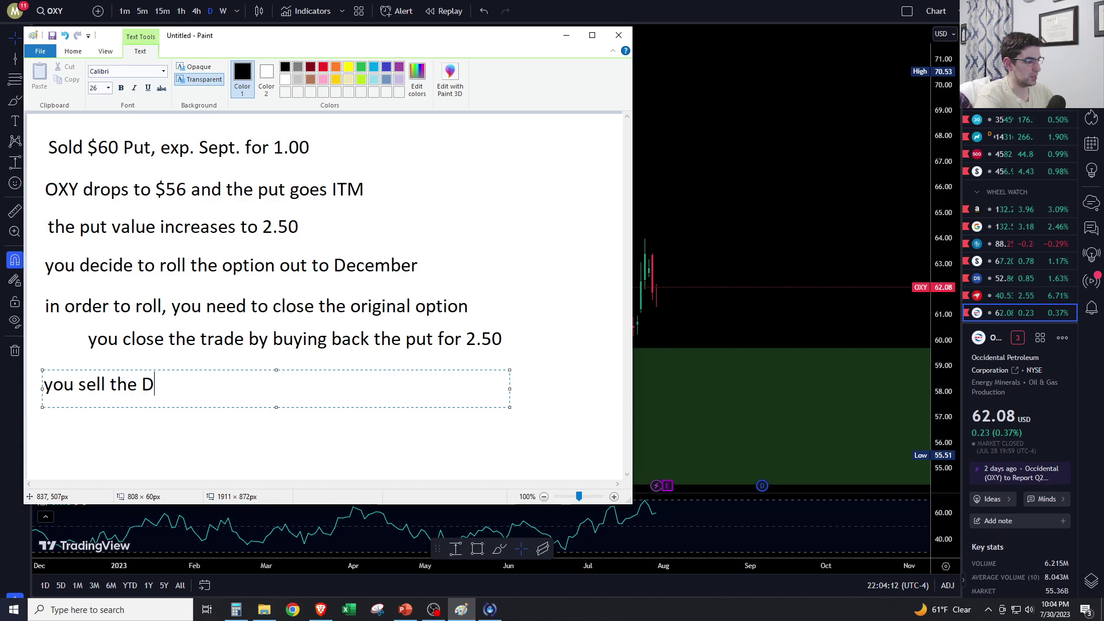
{"action": "type", "text": "ecember put"}
{"action": "key", "text": "BackSpace"}
{"action": "key", "text": "BackSpace"}
{"action": "key", "text": "BackSpace"}
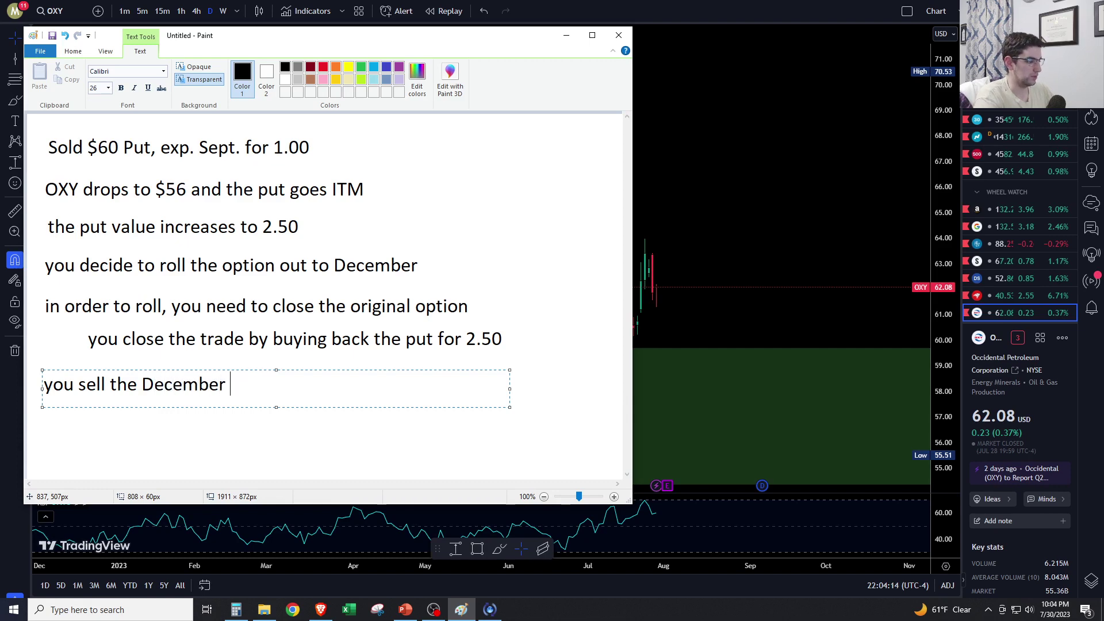
{"action": "type", "text": "$60 put for 4.00"}
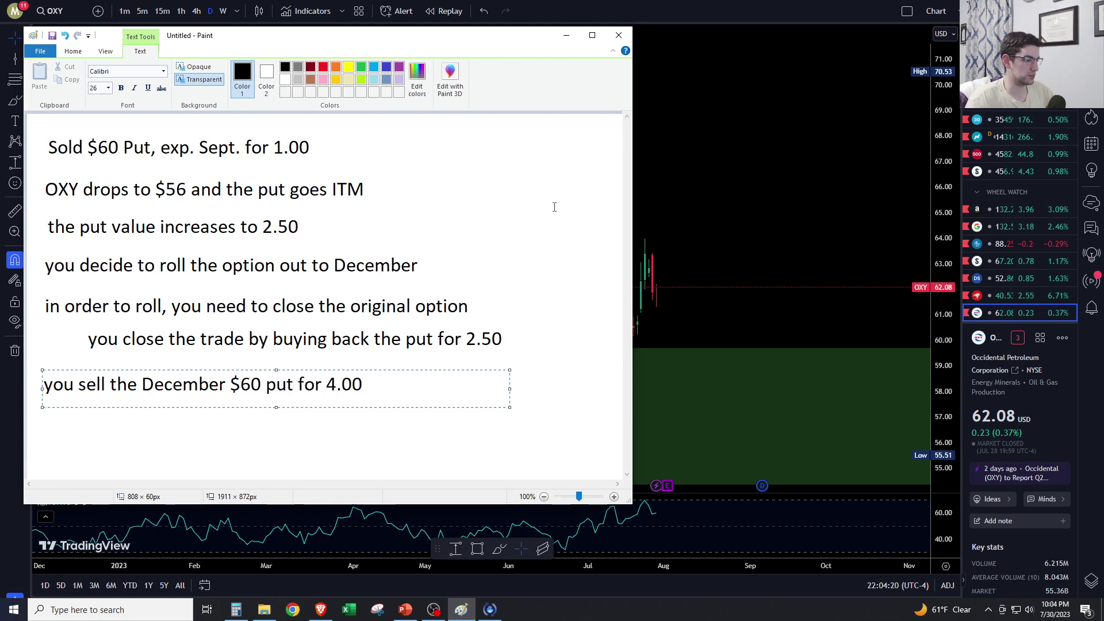
{"action": "left_click", "coordinate": [532, 150]}
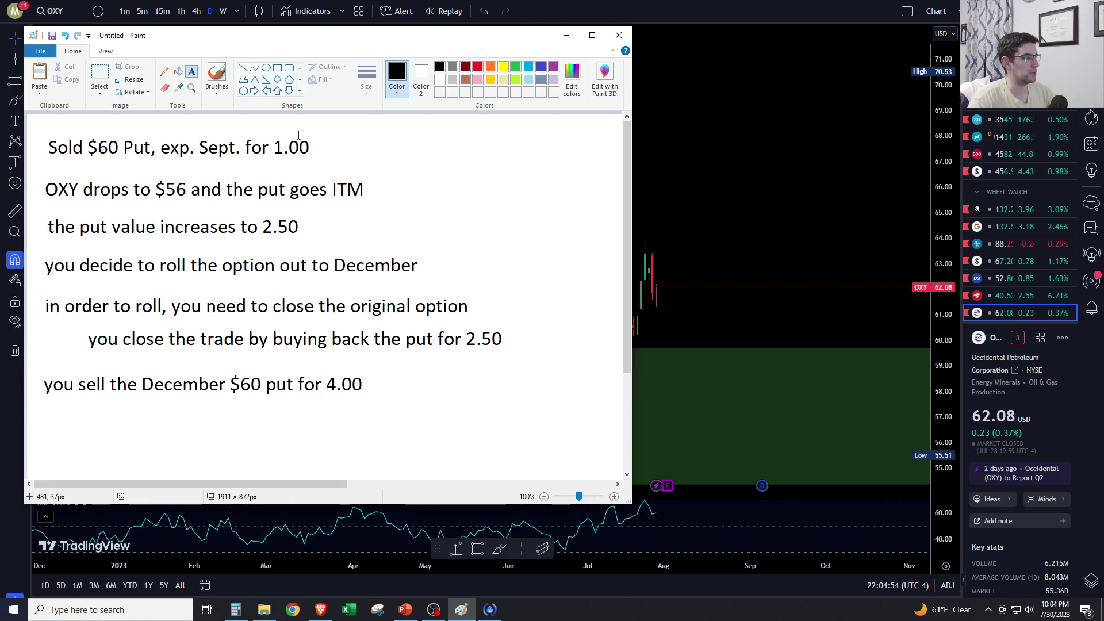
Step: Start a tally text block beside the notes with the lines "Sold for +1.00" and "Closed it for -2.50"
{"action": "mouse_move", "coordinate": [455, 133]}
{"action": "left_mouse_down"}
{"action": "mouse_move", "coordinate": [562, 234]}
{"action": "mouse_move", "coordinate": [591, 291]}
{"action": "left_mouse_up"}
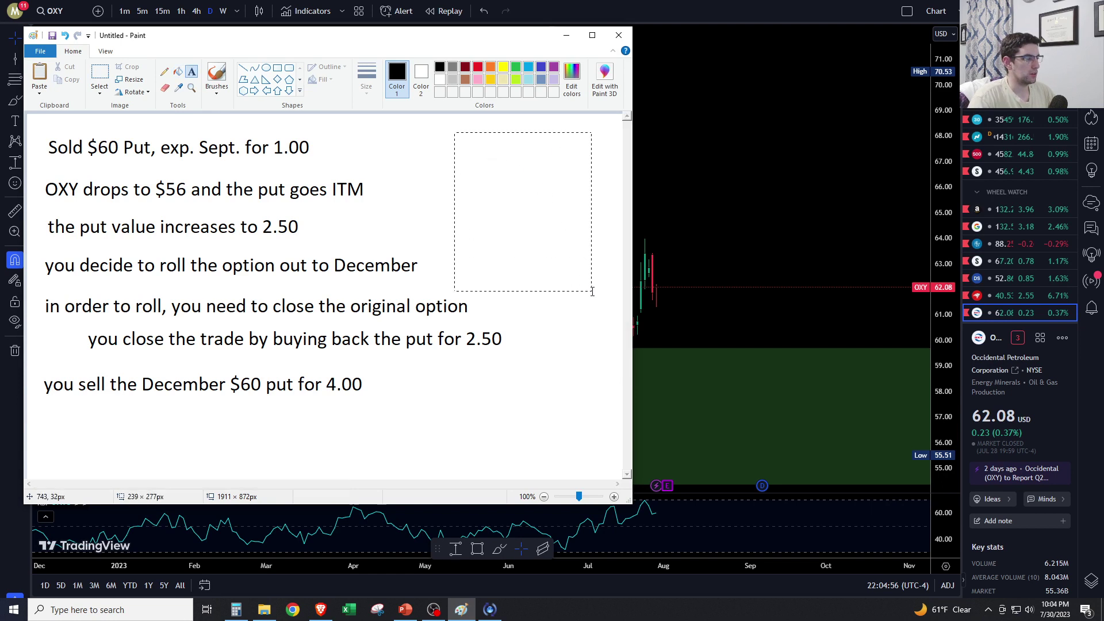
{"action": "type", "text": "Sold for +1.00"}
{"action": "left_click_drag", "start_coordinate": [538, 293], "coordinate": [539, 275]}
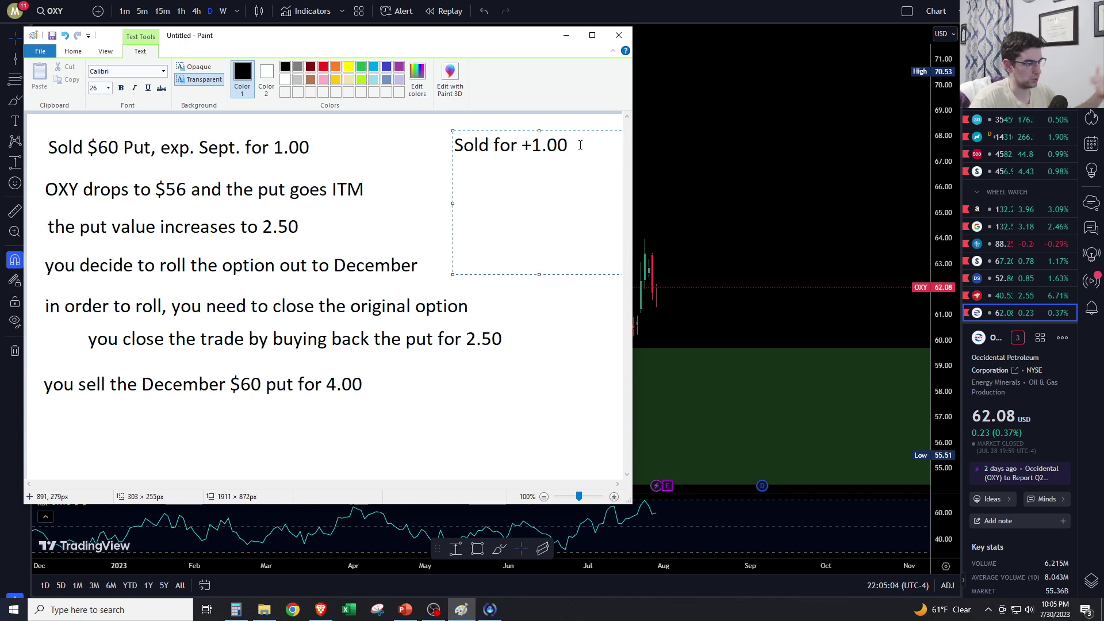
{"action": "key", "text": "Return"}
{"action": "type", "text": "Clos"}
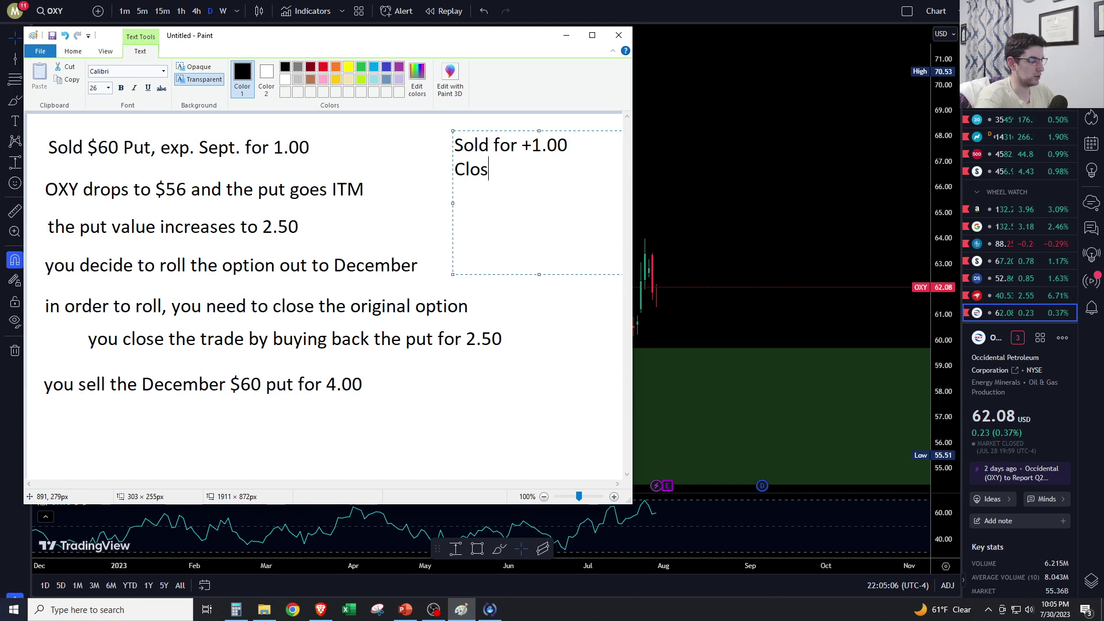
{"action": "type", "text": "ed it for -2.50"}
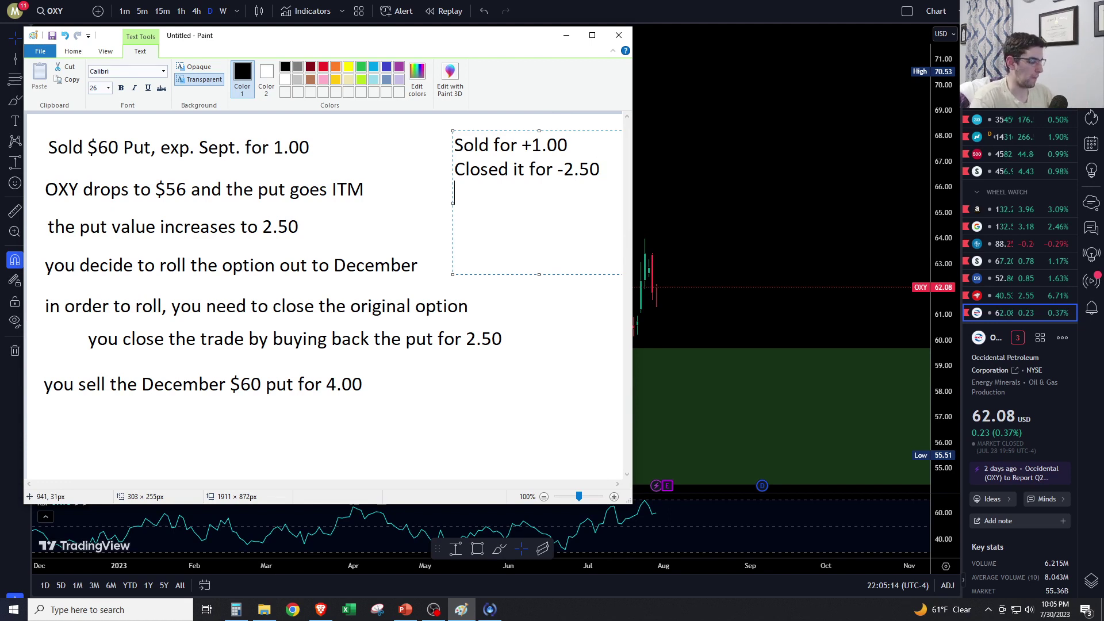
Step: Add the lines "Opened put for 4.00" and "Net 2.50 credit" to the tally block
{"action": "key", "text": "Return"}
{"action": "type", "text": "Opene"}
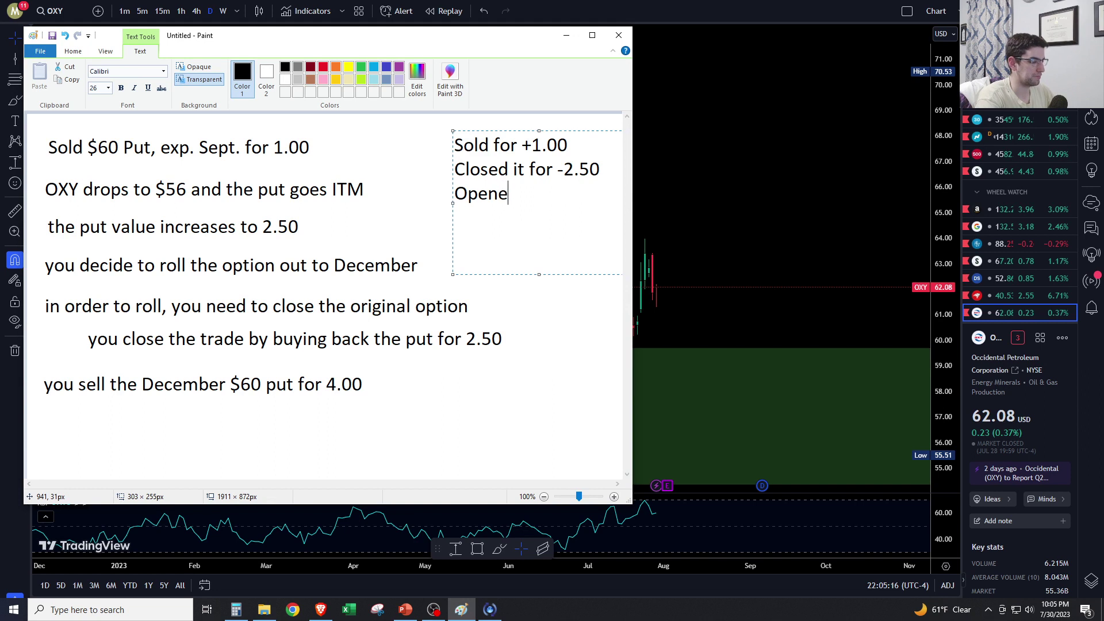
{"action": "type", "text": "d put f"}
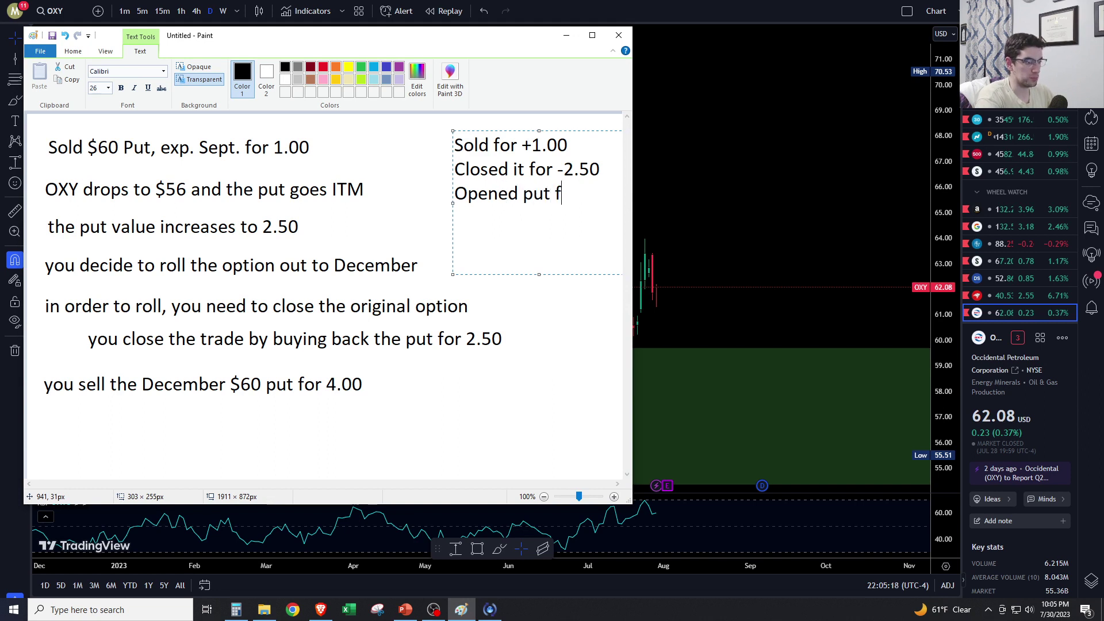
{"action": "type", "text": "or 4.00"}
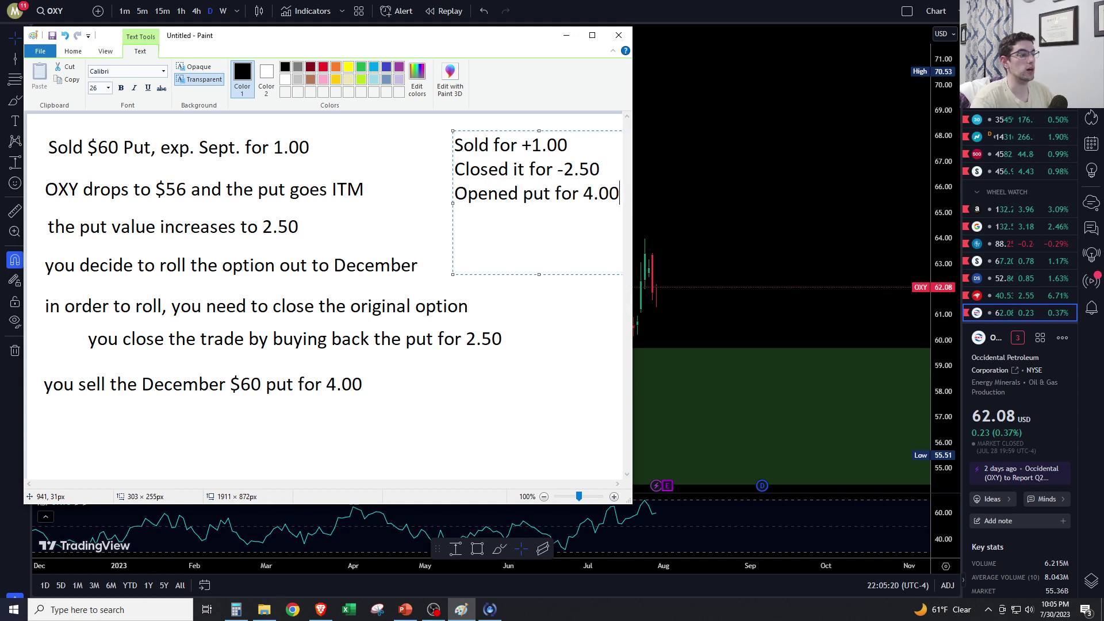
{"action": "key", "text": "Return"}
{"action": "type", "text": "Net"}
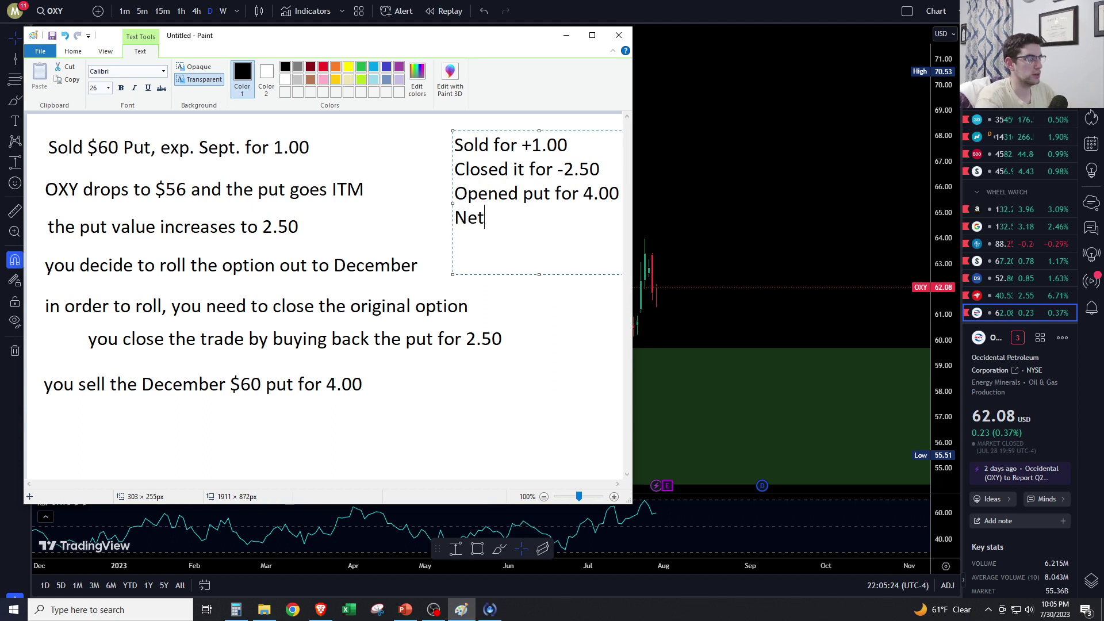
{"action": "type", "text": "2.50 credit"}
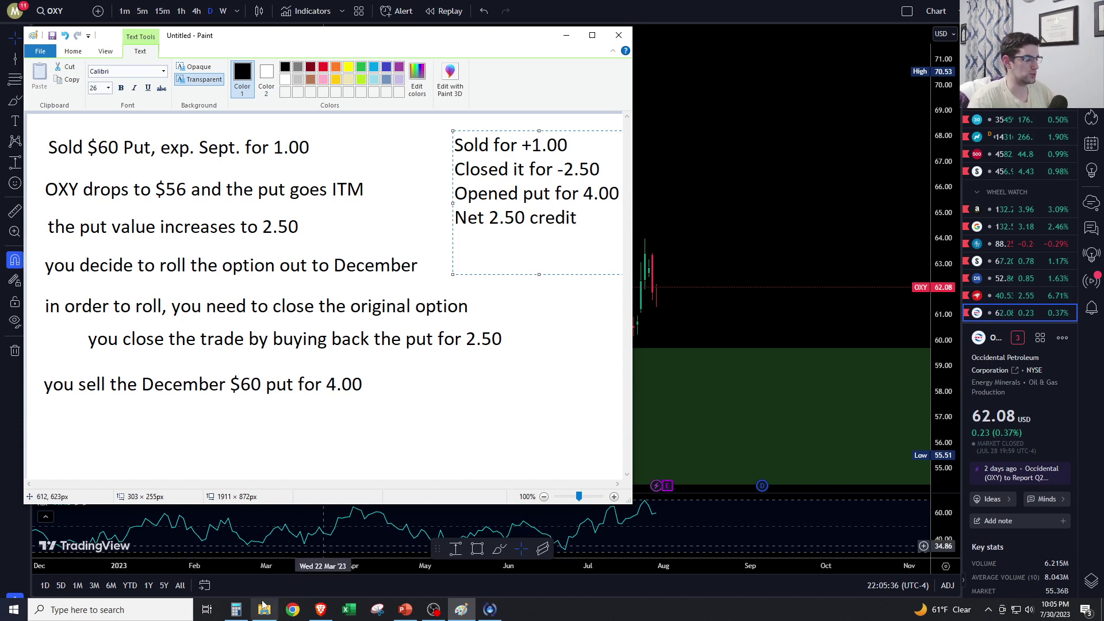
Step: Check the tally in Calculator by computing 100 - 250 and adding 400, keeping the tally visible, and close Calculator
{"action": "left_click", "coordinate": [236, 610]}
{"action": "left_click", "coordinate": [591, 306]}
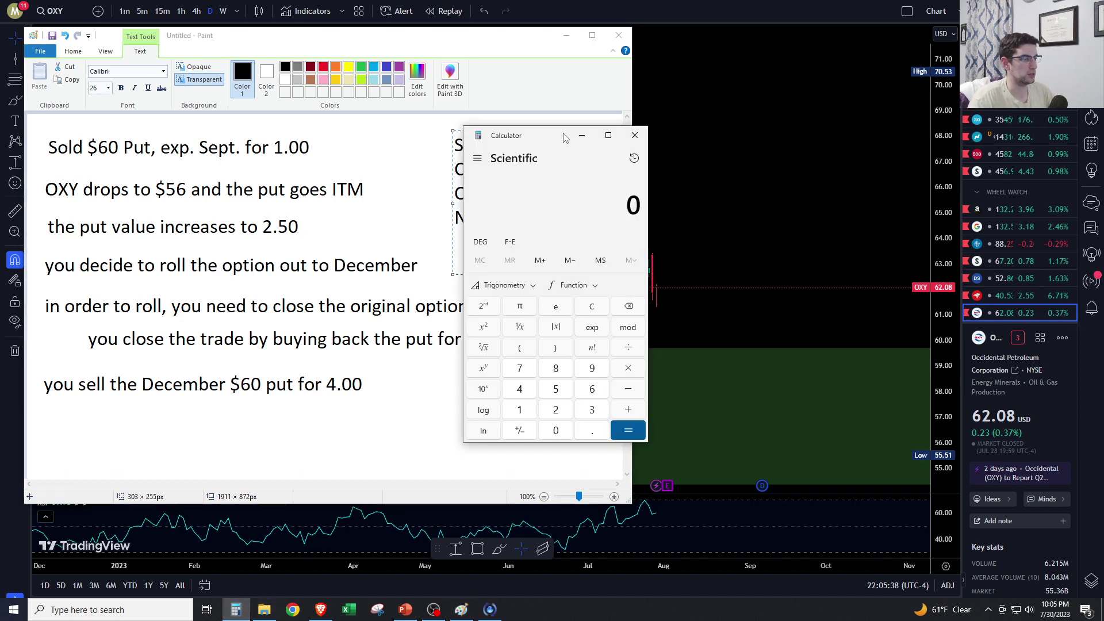
{"action": "left_click_drag", "start_coordinate": [565, 138], "coordinate": [320, 139]}
{"action": "type", "text": "100 "}
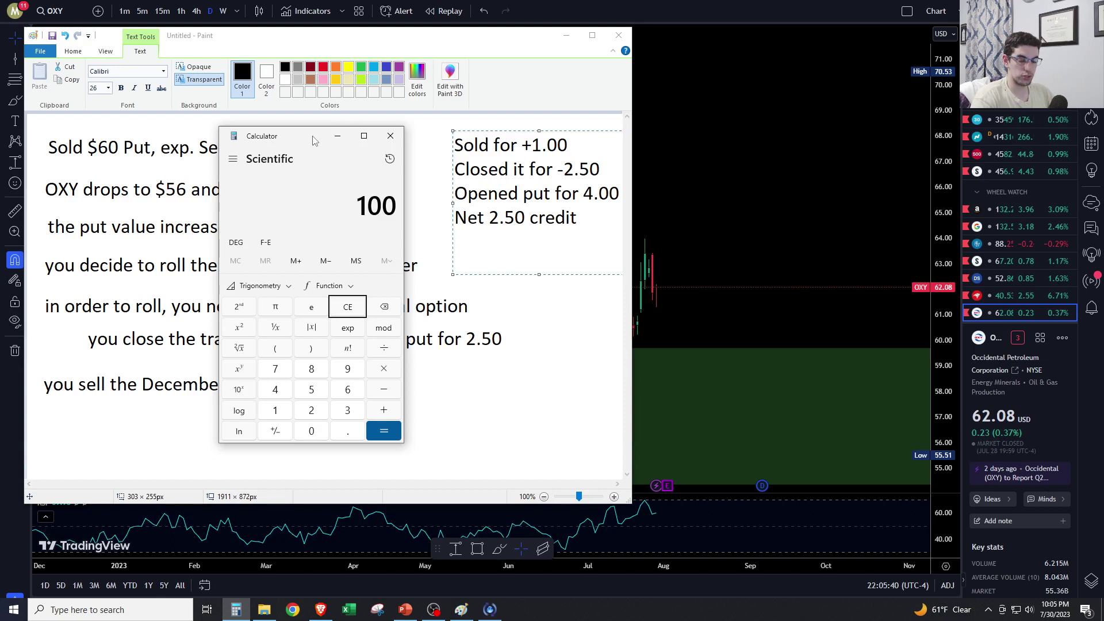
{"action": "type", "text": "- 250"}
{"action": "key", "text": "Return"}
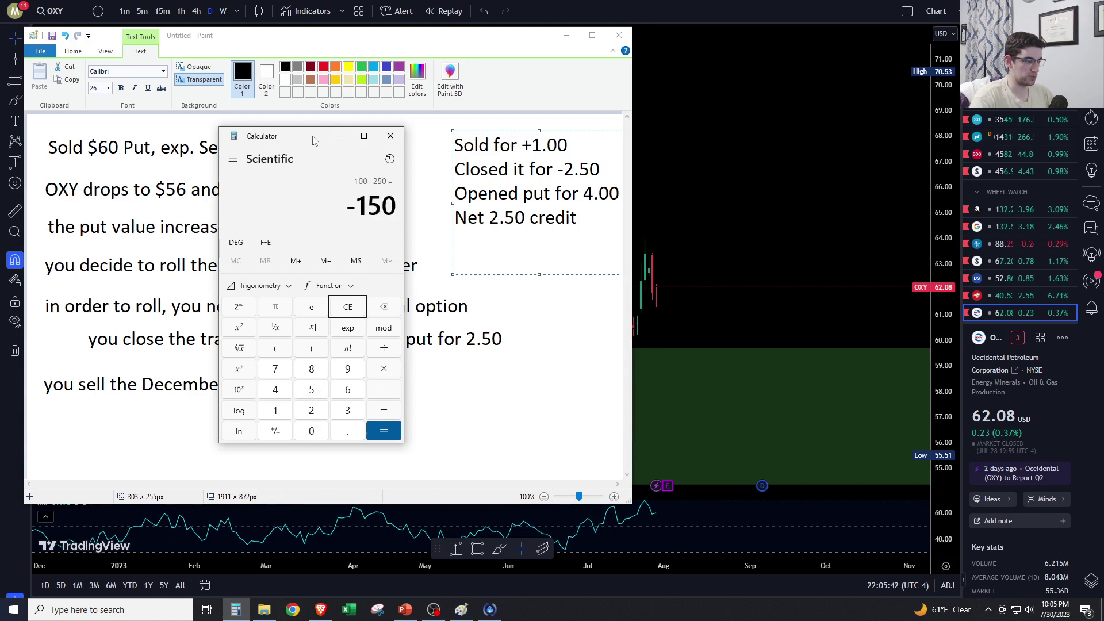
{"action": "type", "text": "+ 400"}
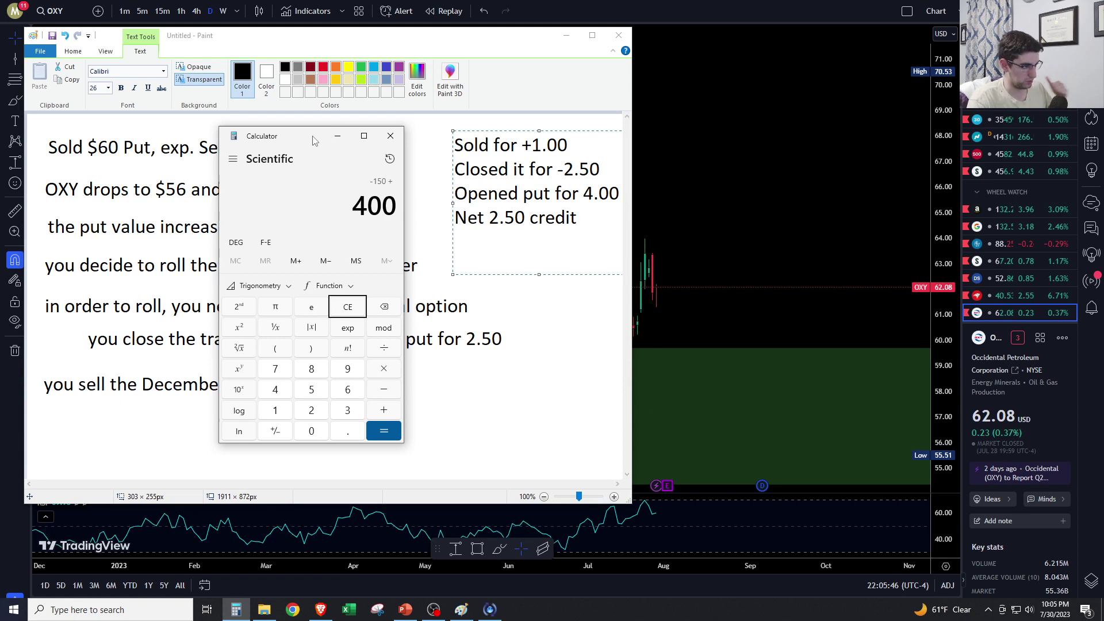
{"action": "key", "text": "Return"}
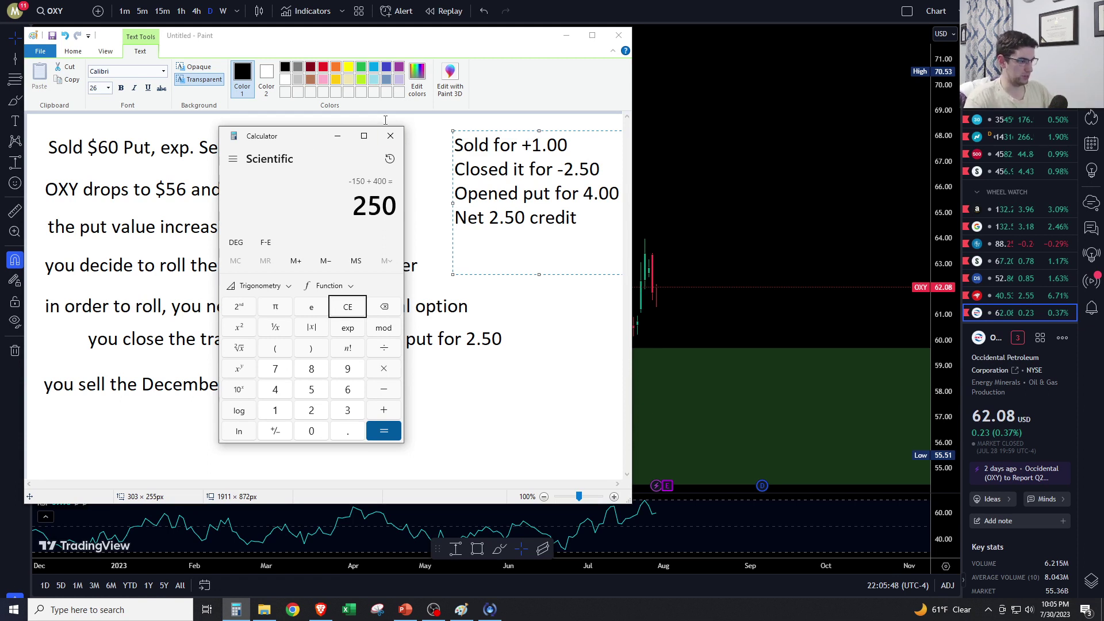
{"action": "left_click", "coordinate": [391, 136]}
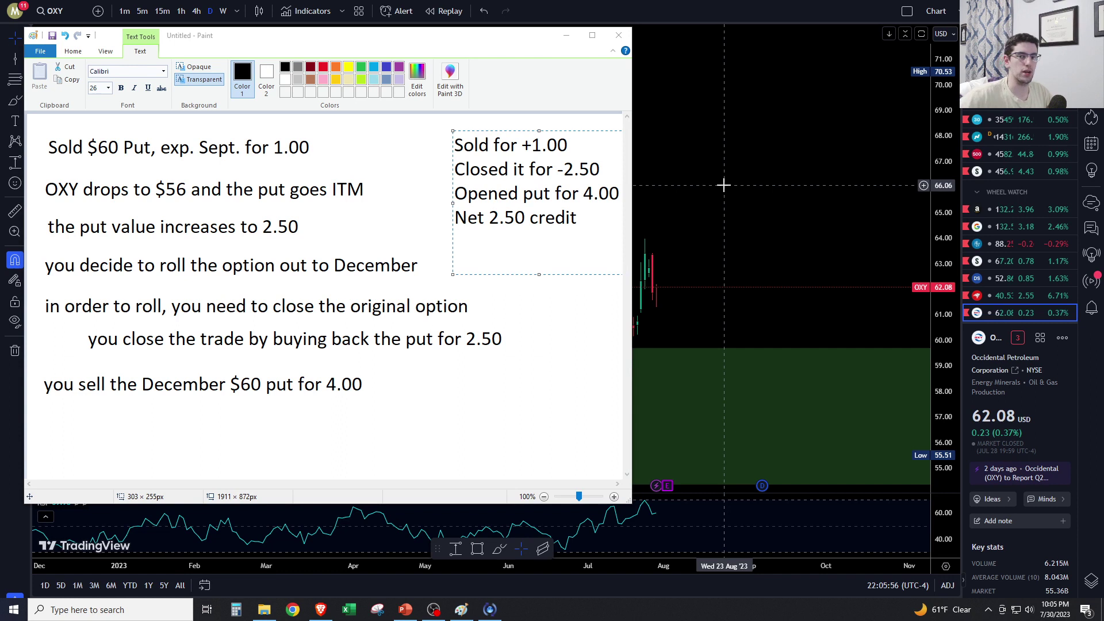
Step: Add the text line "Sold $60 Put, exp. Dec. for 2.50" below the December put sale line
{"action": "left_click", "coordinate": [81, 370]}
{"action": "left_click_drag", "start_coordinate": [43, 420], "coordinate": [164, 446]}
{"action": "left_click_drag", "start_coordinate": [498, 461], "coordinate": [480, 469]}
{"action": "type", "text": "Sold $60 Put, exp. D"}
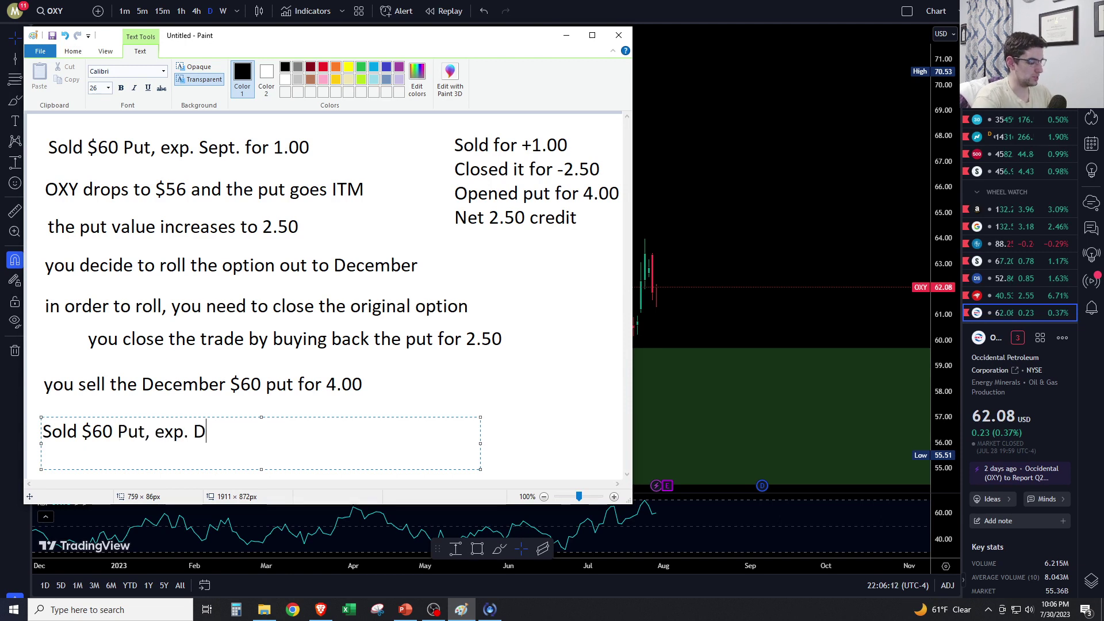
{"action": "type", "text": "ec. for 2.50"}
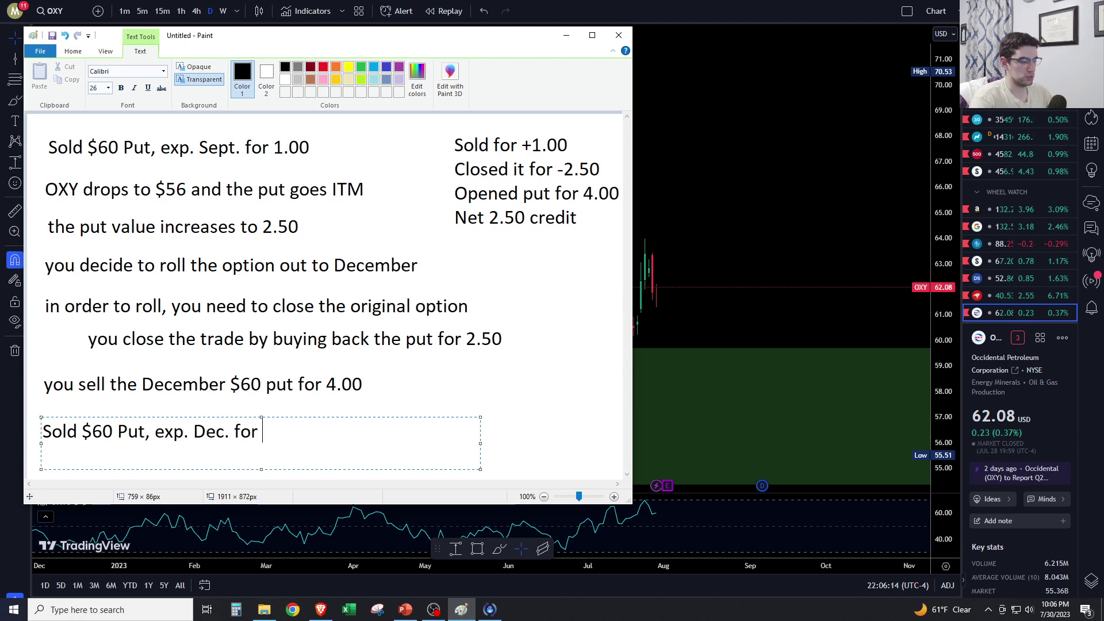
{"action": "left_click", "coordinate": [495, 442]}
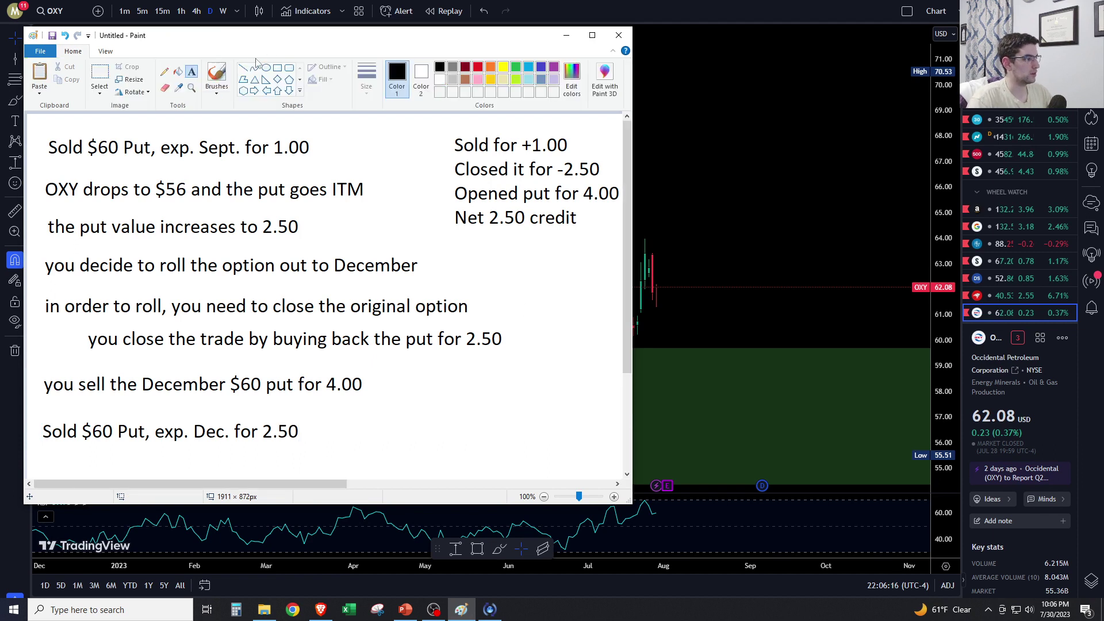
Step: Mark the September and December "Sold $60 Put" lines with freehand red brush arrows and circles
{"action": "left_click", "coordinate": [478, 66]}
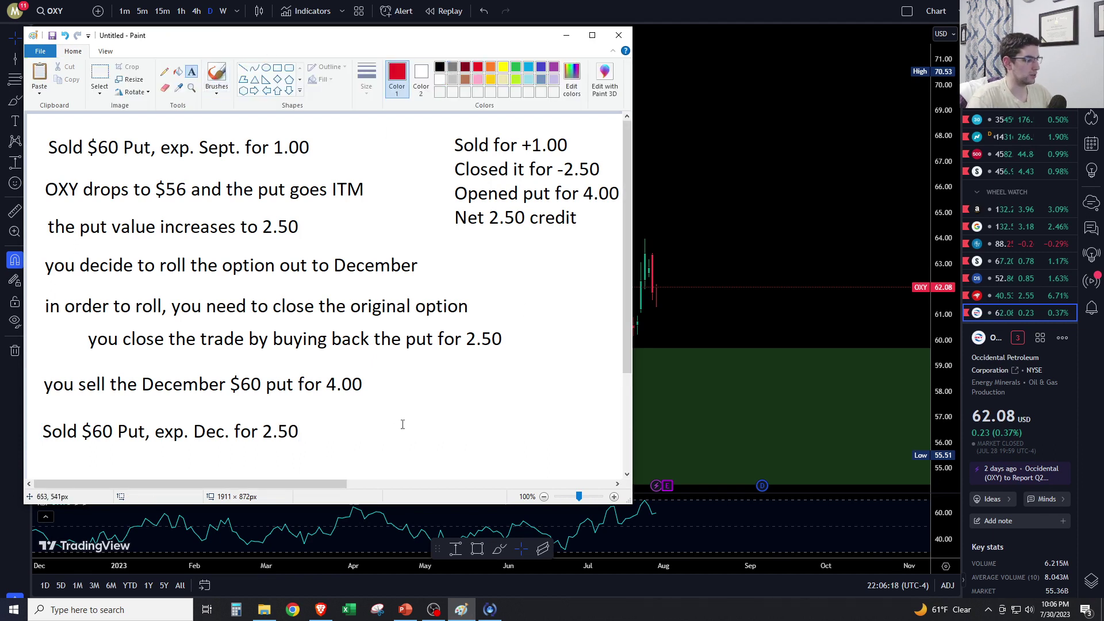
{"action": "left_click", "coordinate": [217, 75]}
{"action": "mouse_move", "coordinate": [409, 423]}
{"action": "left_mouse_down"}
{"action": "mouse_move", "coordinate": [328, 424]}
{"action": "mouse_move", "coordinate": [338, 410]}
{"action": "mouse_move", "coordinate": [352, 447]}
{"action": "left_mouse_up"}
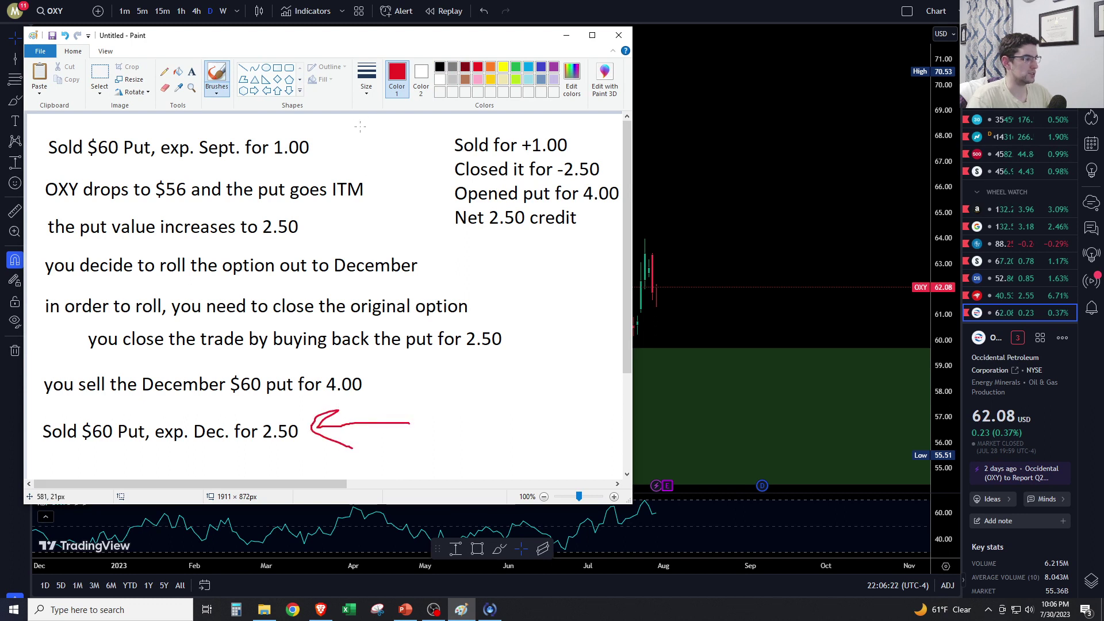
{"action": "mouse_move", "coordinate": [378, 133]}
{"action": "left_mouse_down"}
{"action": "mouse_move", "coordinate": [330, 136]}
{"action": "mouse_move", "coordinate": [323, 148]}
{"action": "mouse_move", "coordinate": [338, 156]}
{"action": "mouse_move", "coordinate": [74, 128]}
{"action": "mouse_move", "coordinate": [125, 164]}
{"action": "mouse_move", "coordinate": [310, 120]}
{"action": "mouse_move", "coordinate": [282, 114]}
{"action": "left_mouse_up"}
{"action": "mouse_move", "coordinate": [290, 395]}
{"action": "left_mouse_down"}
{"action": "mouse_move", "coordinate": [195, 403]}
{"action": "mouse_move", "coordinate": [27, 439]}
{"action": "mouse_move", "coordinate": [292, 441]}
{"action": "mouse_move", "coordinate": [282, 404]}
{"action": "left_mouse_up"}
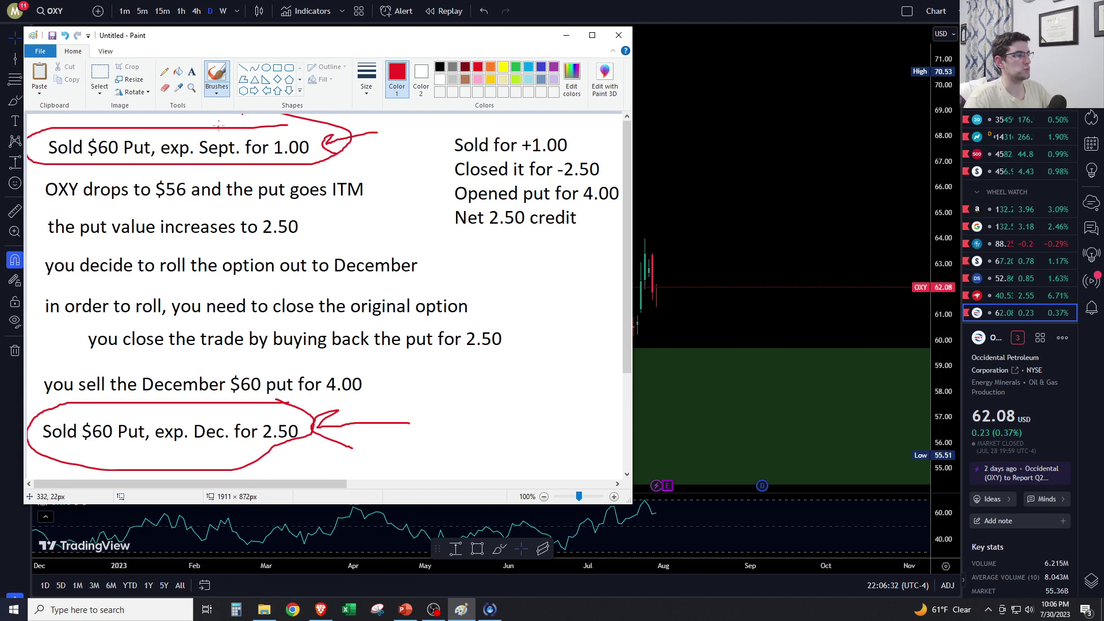
Step: Draw a temporary red arrow at "Sept." and another at "Dec.", undoing each mark
{"action": "mouse_move", "coordinate": [219, 115]}
{"action": "left_mouse_down"}
{"action": "mouse_move", "coordinate": [193, 138]}
{"action": "mouse_move", "coordinate": [215, 133]}
{"action": "left_mouse_up"}
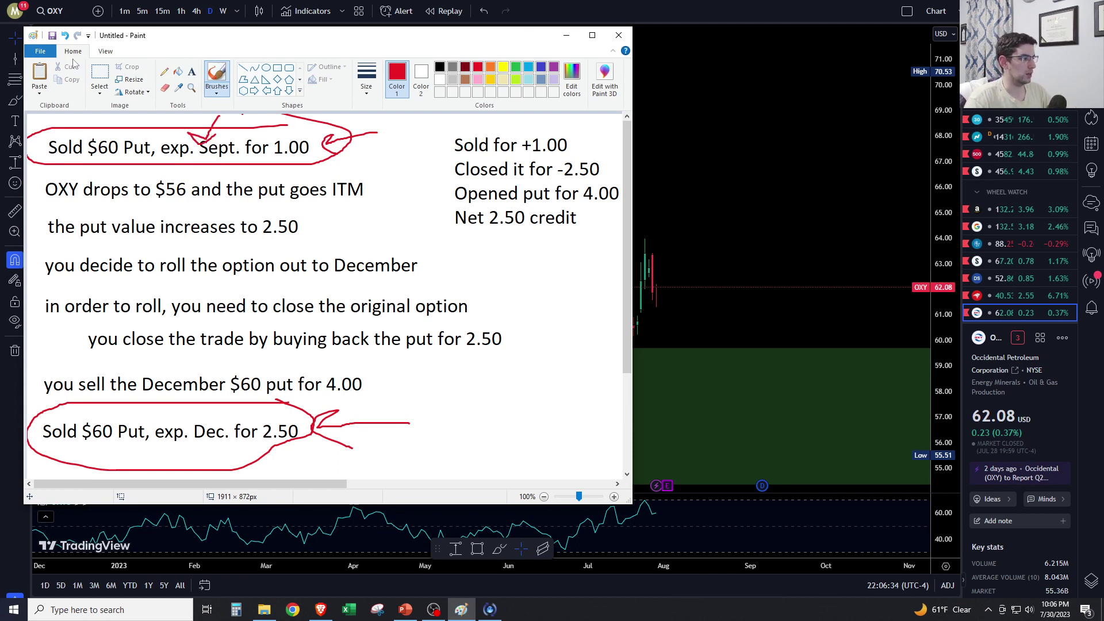
{"action": "left_click", "coordinate": [65, 35]}
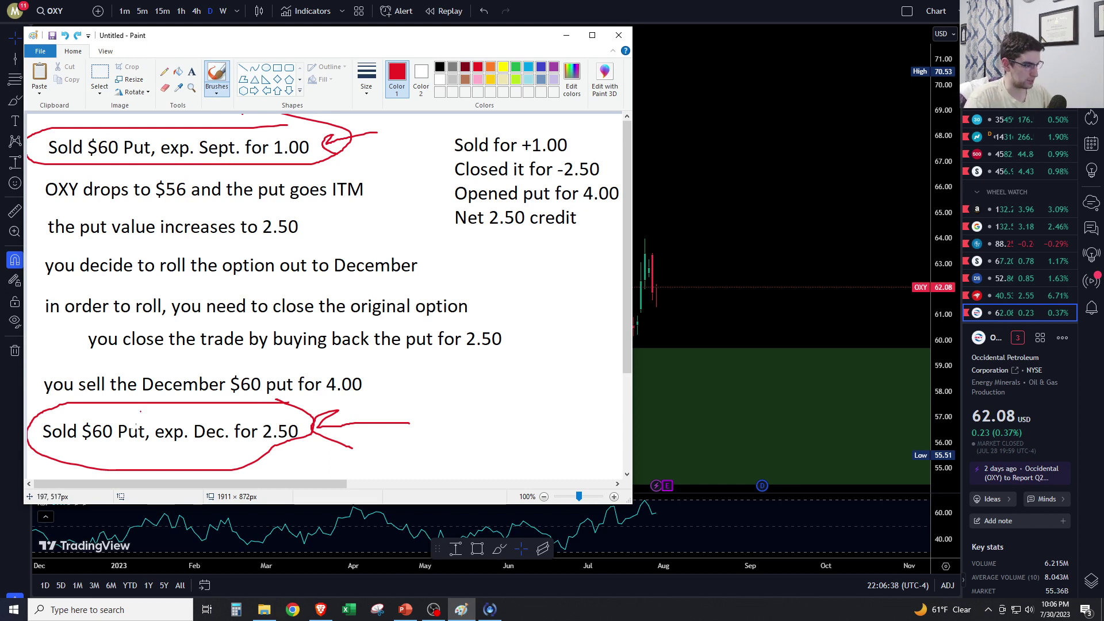
{"action": "mouse_move", "coordinate": [115, 459]}
{"action": "left_mouse_down"}
{"action": "mouse_move", "coordinate": [213, 444]}
{"action": "mouse_move", "coordinate": [222, 455]}
{"action": "left_mouse_up"}
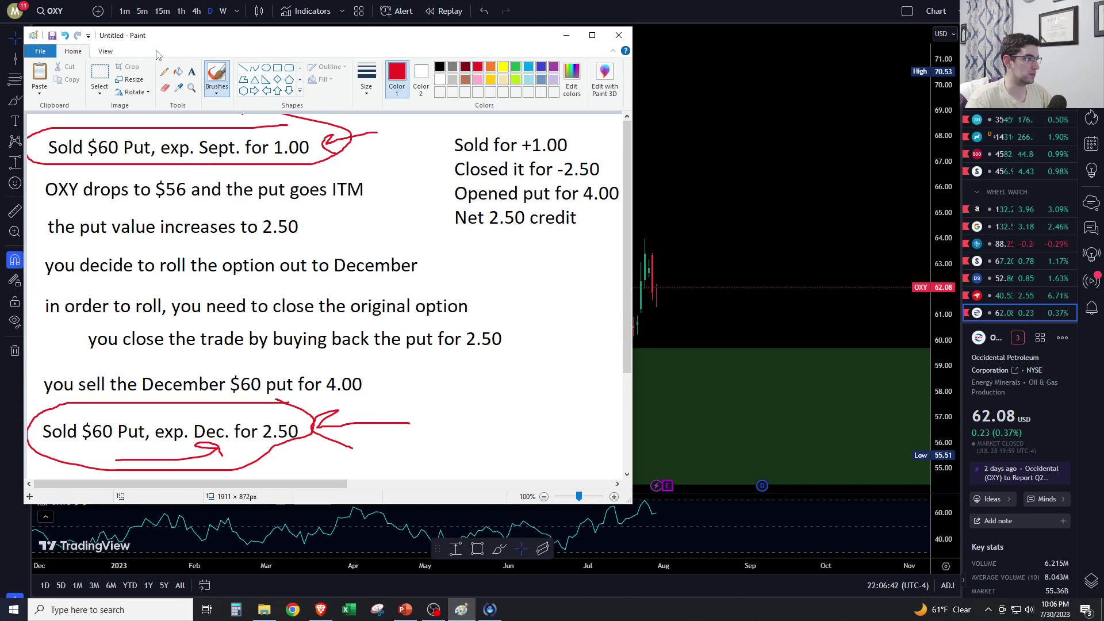
{"action": "left_click", "coordinate": [65, 36]}
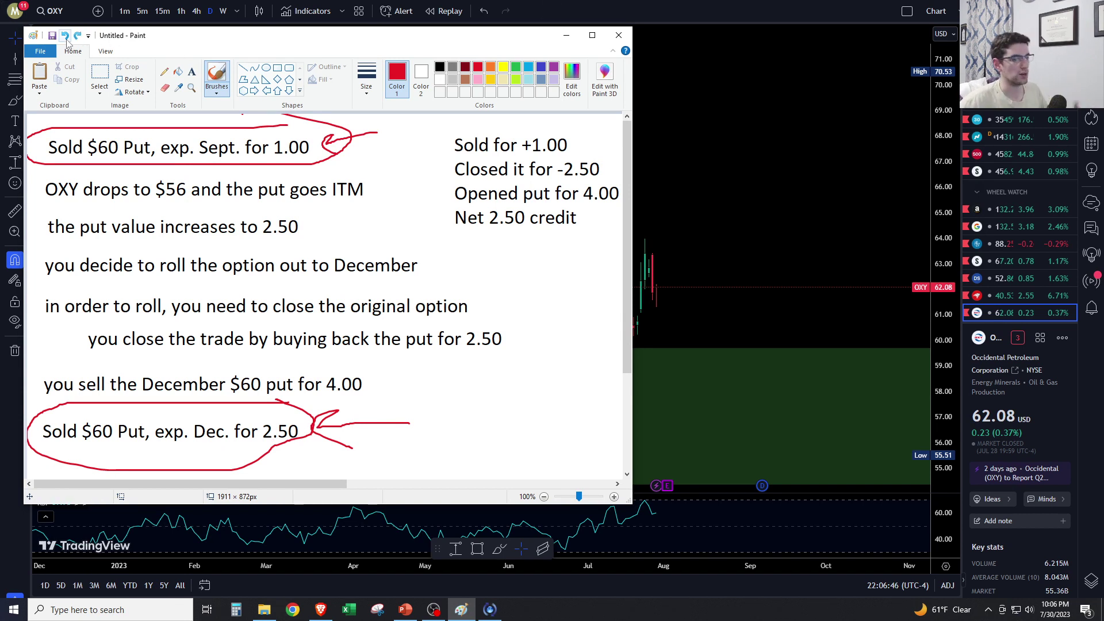
{"action": "left_click", "coordinate": [66, 36]}
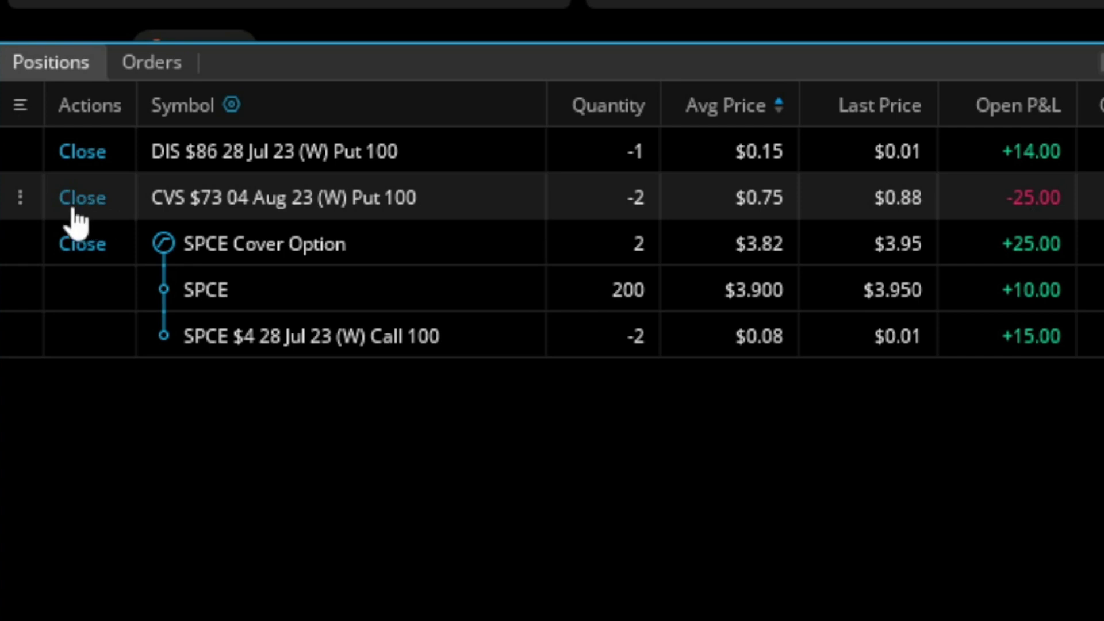
Step: In the brokerage platform's positions, create a rolling order for the CVS $73 04 Aug 23 put and move its window slightly higher
{"action": "left_click", "coordinate": [20, 202]}
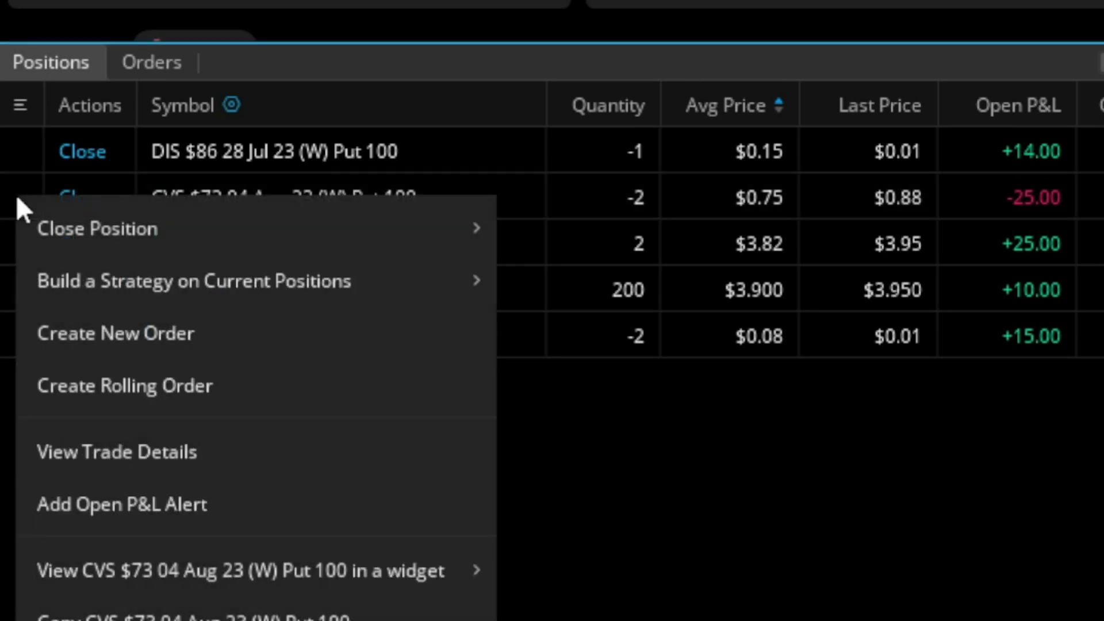
{"action": "mouse_move", "coordinate": [68, 247]}
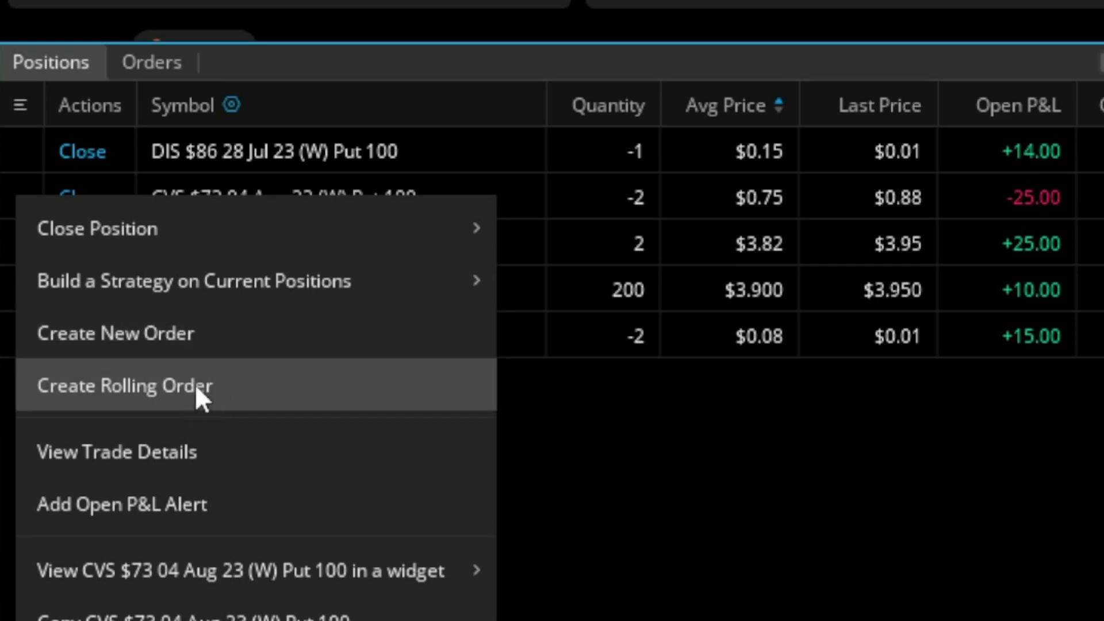
{"action": "left_click", "coordinate": [191, 387]}
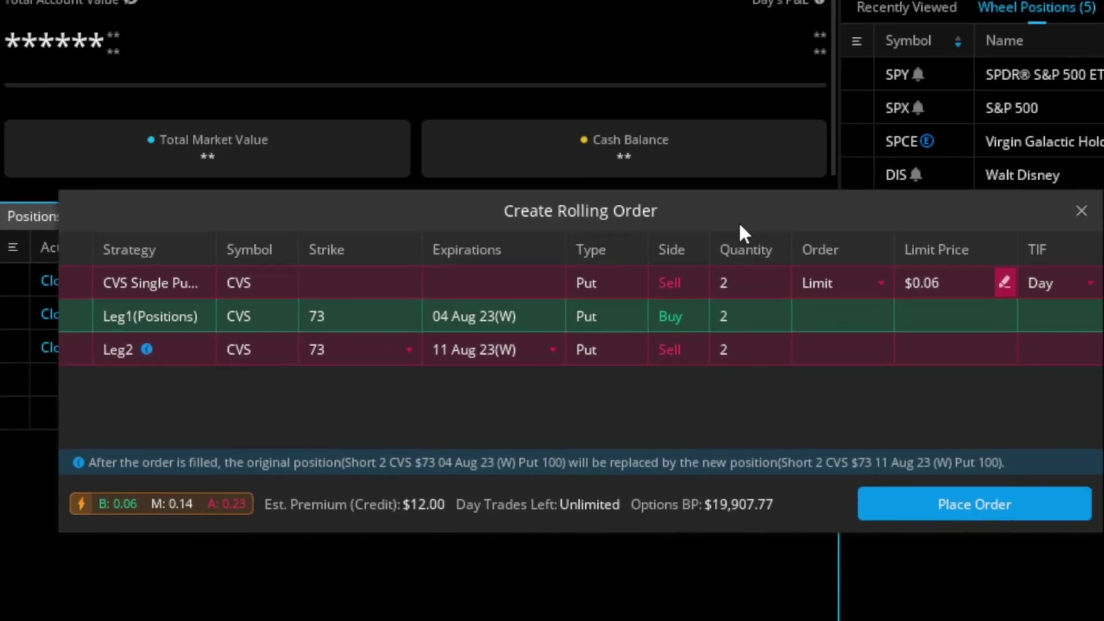
{"action": "left_click_drag", "start_coordinate": [738, 222], "coordinate": [718, 189]}
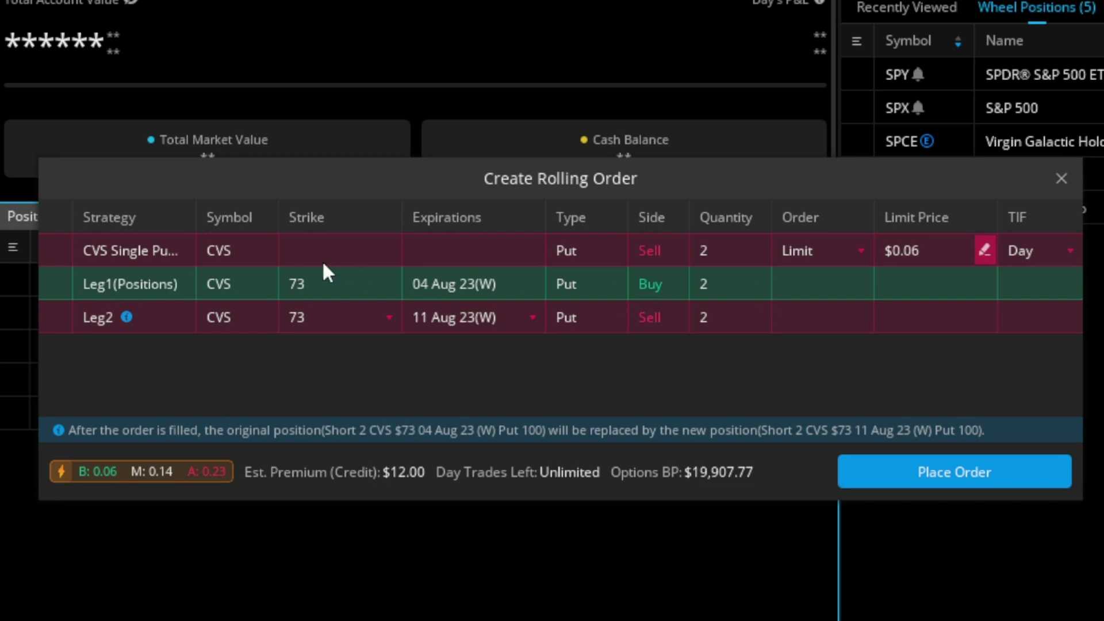
Step: Set the expiration of Leg2 in the CVS rolling order to 17 Nov 23
{"action": "mouse_move", "coordinate": [164, 319]}
{"action": "left_click", "coordinate": [527, 325]}
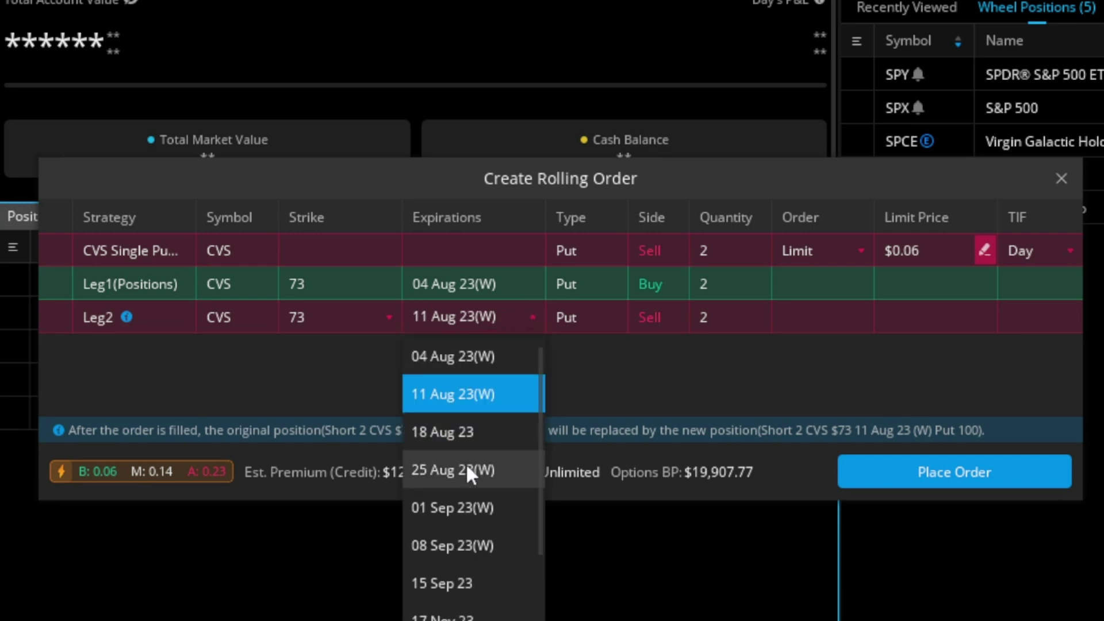
{"action": "scroll", "coordinate": [462, 552], "scroll_direction": "down", "scroll_amount": 3}
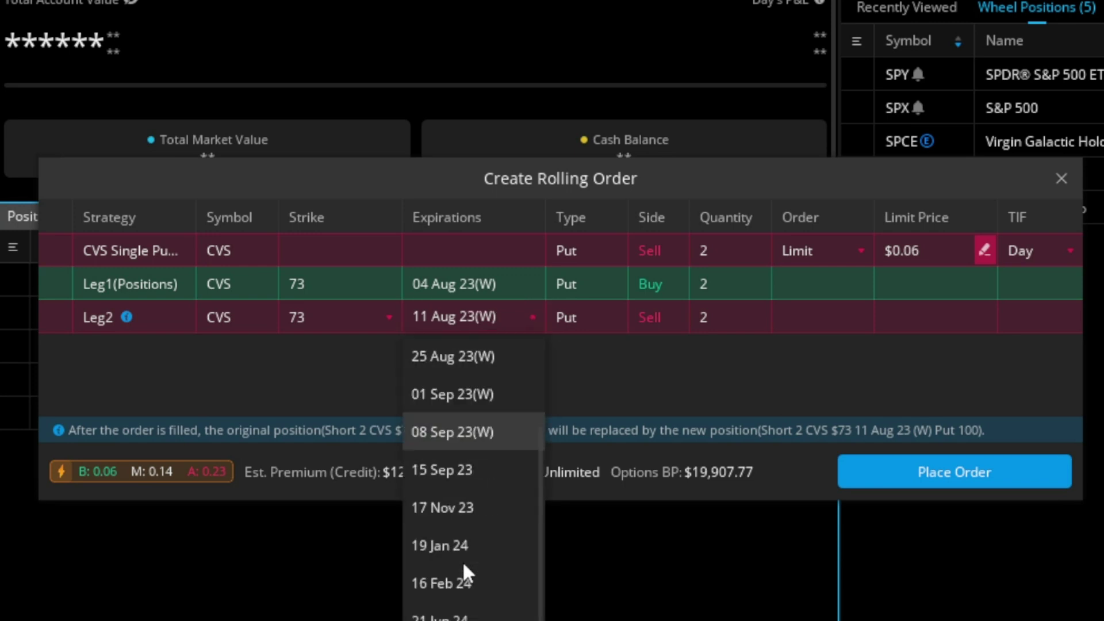
{"action": "left_click", "coordinate": [469, 508]}
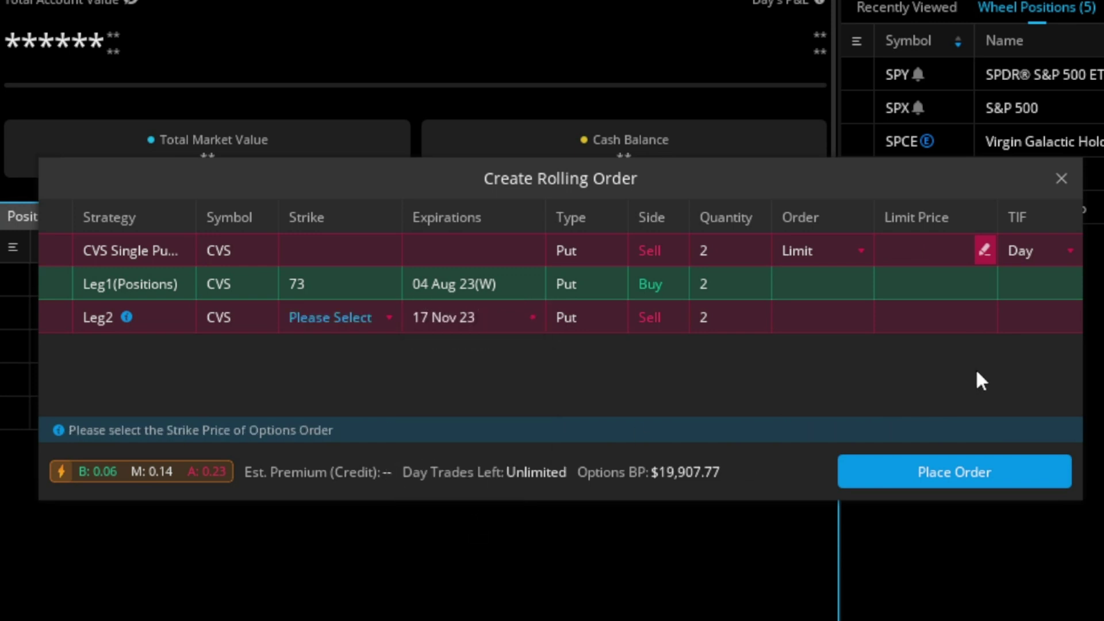
Step: Check the strikes offered for Leg2, then set the leg to the 01 Sep 23(W) expiration with a strike of 73
{"action": "left_click", "coordinate": [382, 319]}
{"action": "scroll", "coordinate": [362, 443], "scroll_direction": "down", "scroll_amount": 10}
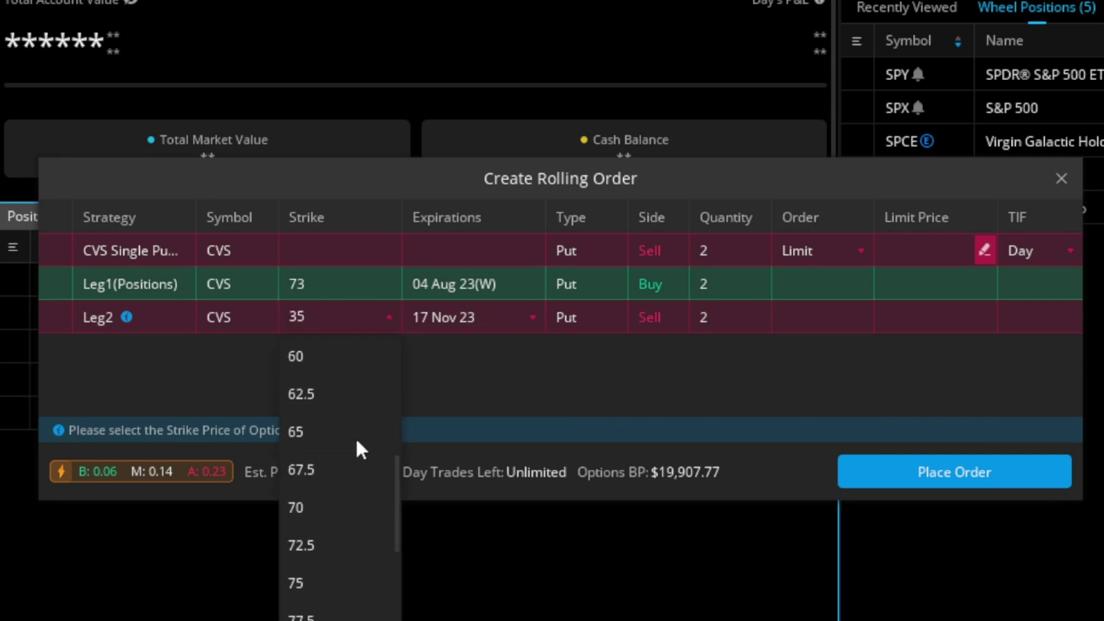
{"action": "scroll", "coordinate": [356, 438], "scroll_direction": "up", "scroll_amount": 3}
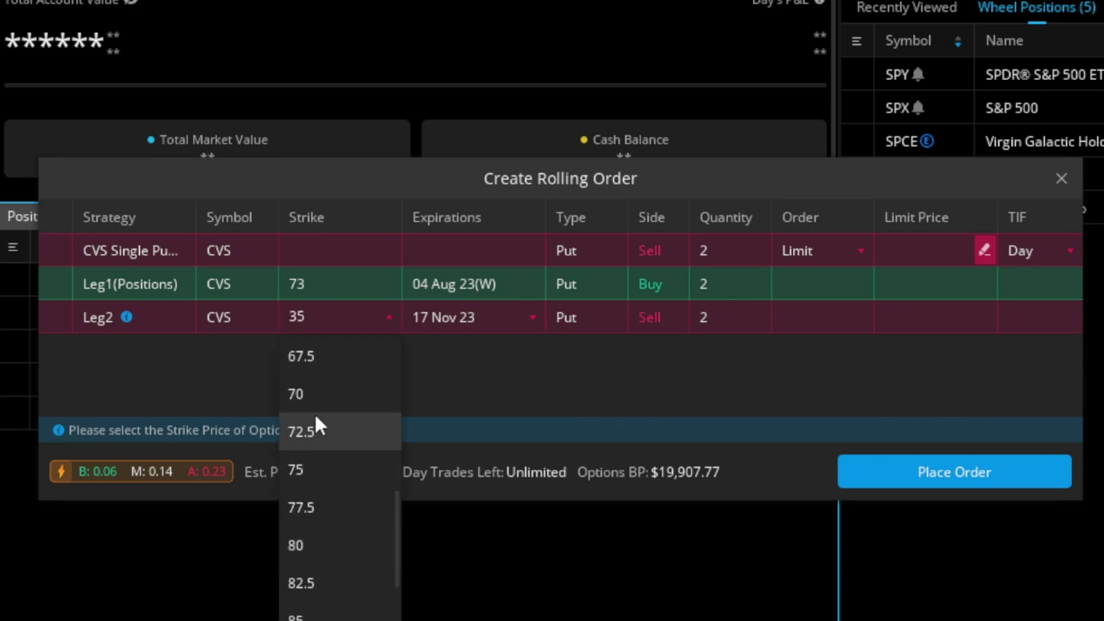
{"action": "left_click", "coordinate": [493, 319]}
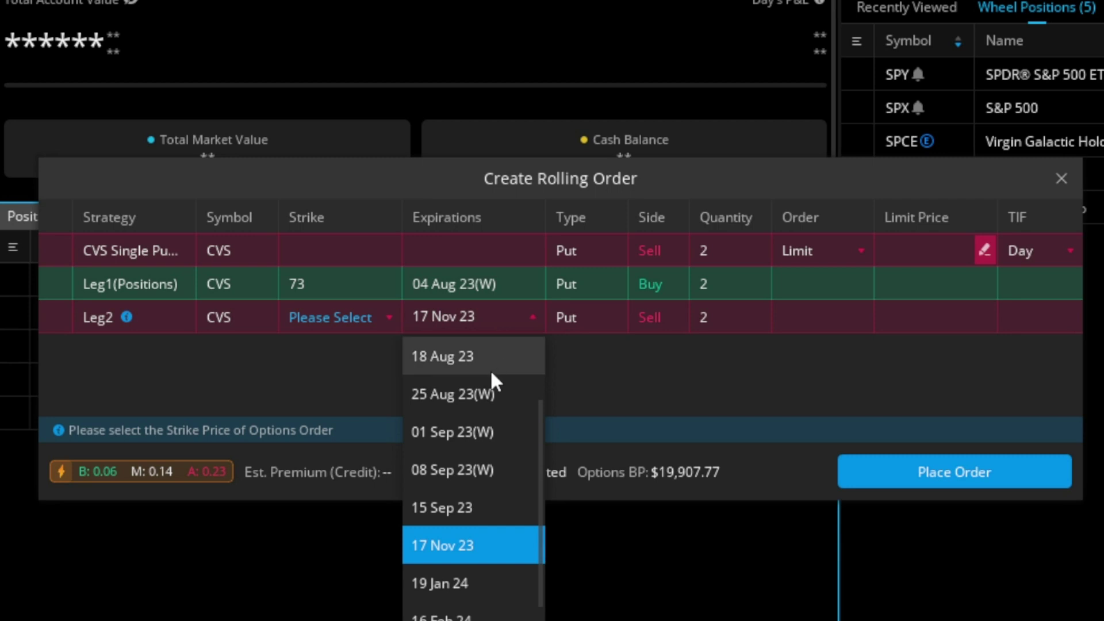
{"action": "left_click", "coordinate": [477, 432]}
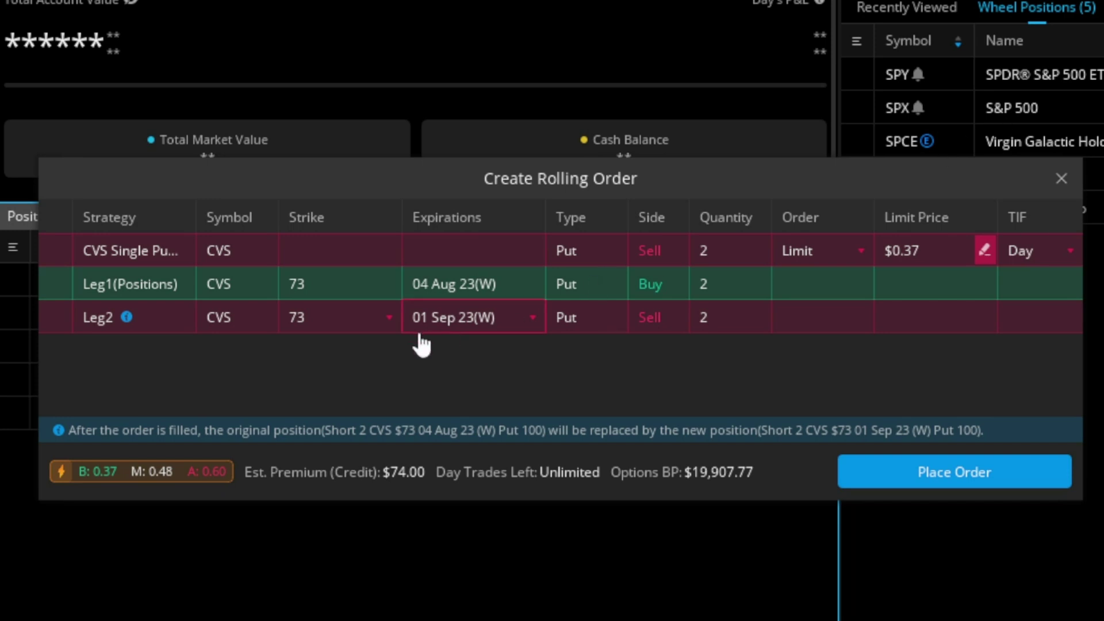
Step: Lower the strike of Leg2 in the CVS rolling order to 72 and then to 71
{"action": "left_click", "coordinate": [381, 338]}
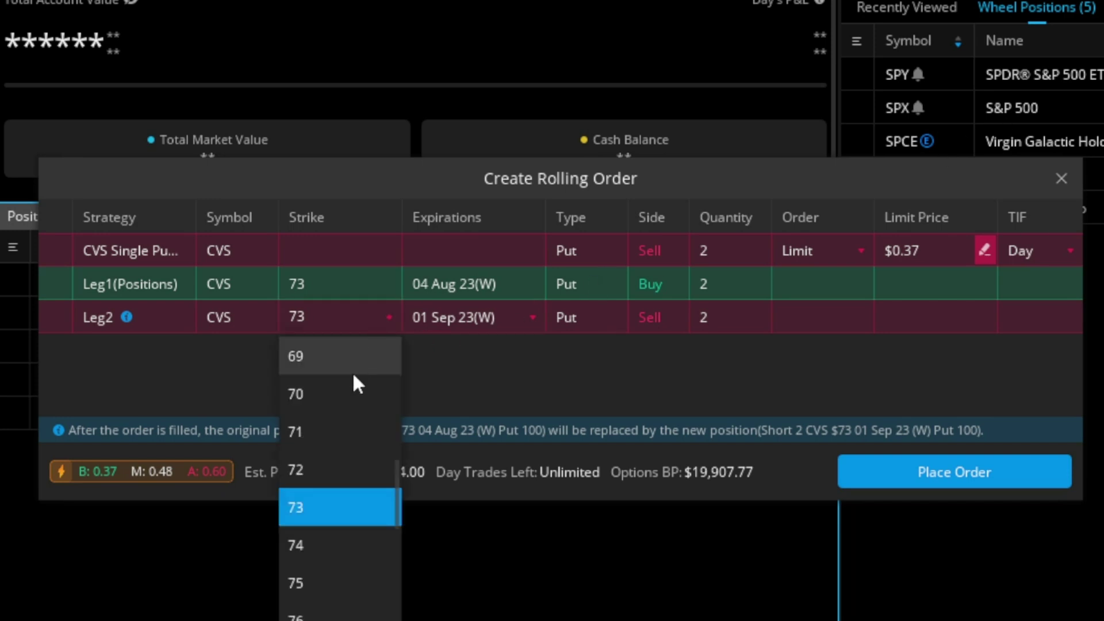
{"action": "left_click", "coordinate": [322, 472]}
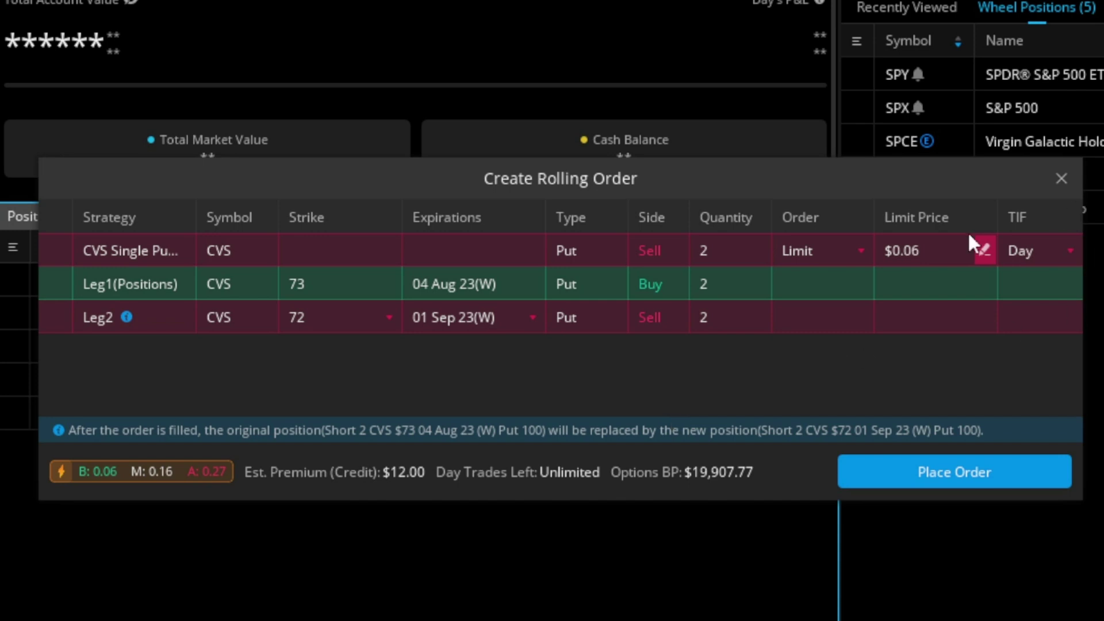
{"action": "left_click", "coordinate": [389, 318]}
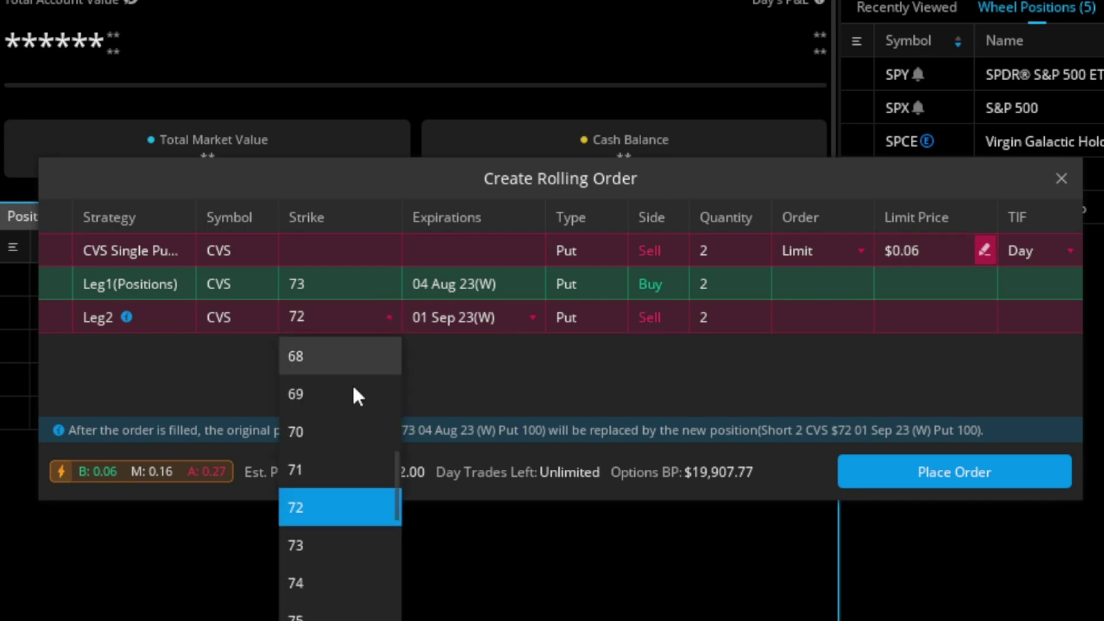
{"action": "left_click", "coordinate": [328, 468]}
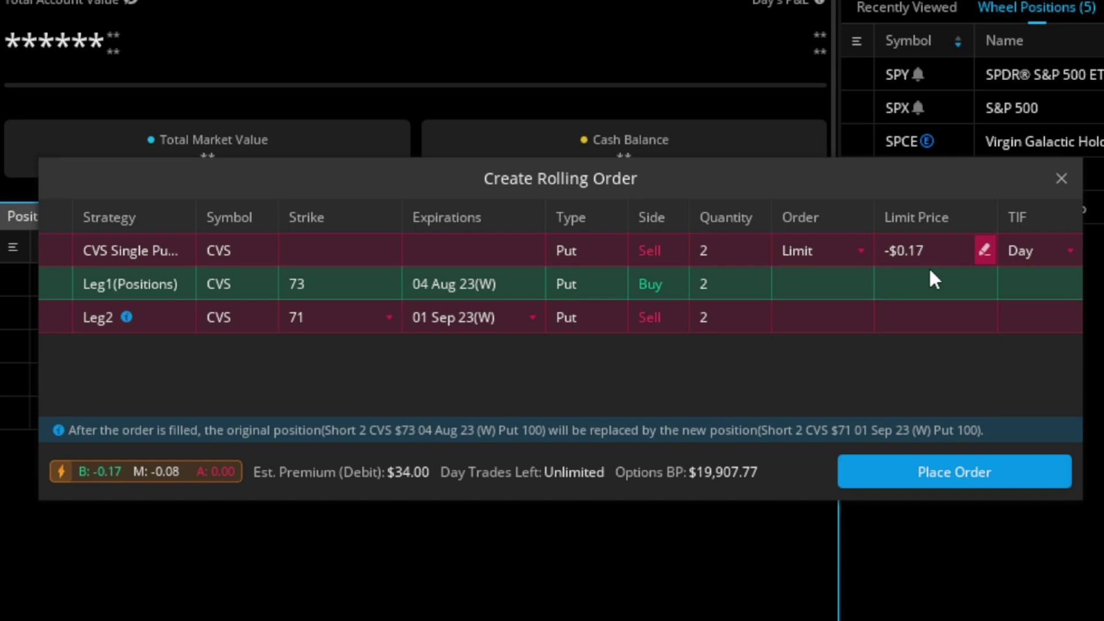
Step: Move the rolling order window down to uncover the positions list, and open Calculator beside it
{"action": "left_click_drag", "start_coordinate": [913, 209], "coordinate": [876, 424]}
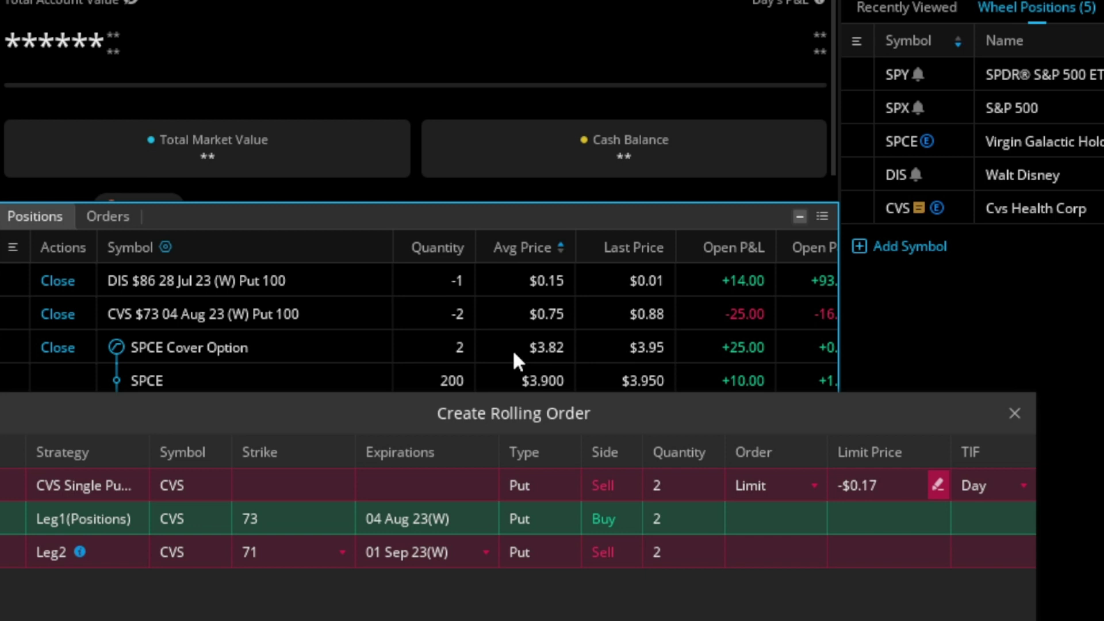
{"action": "key", "text": "XF86Calculator"}
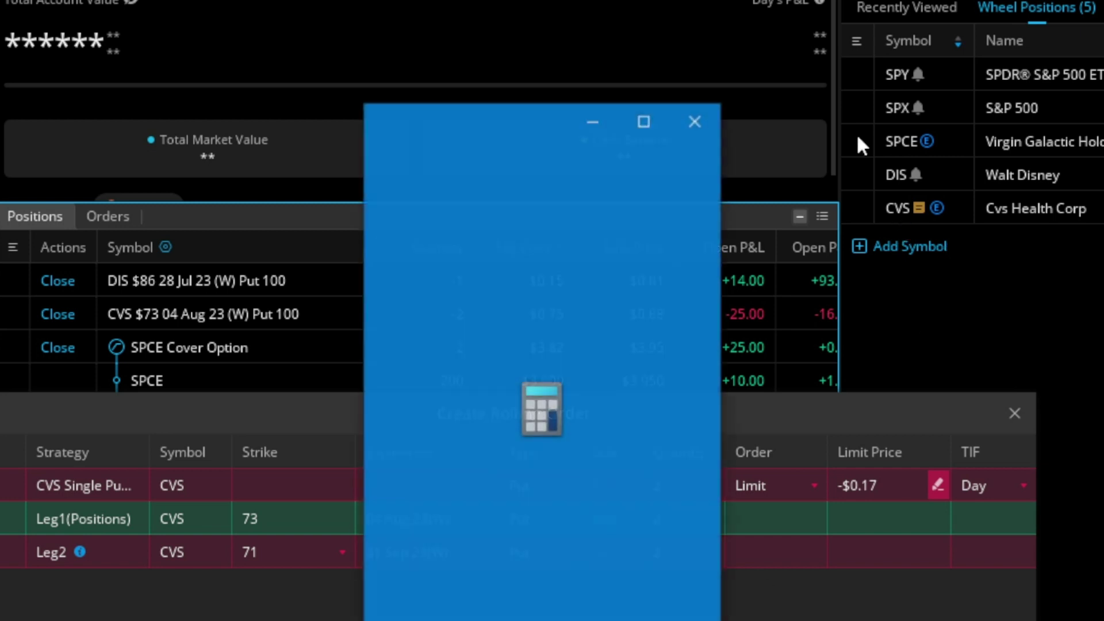
{"action": "left_click_drag", "start_coordinate": [509, 123], "coordinate": [292, 88]}
{"action": "left_click_drag", "start_coordinate": [162, 75], "coordinate": [45, 77]}
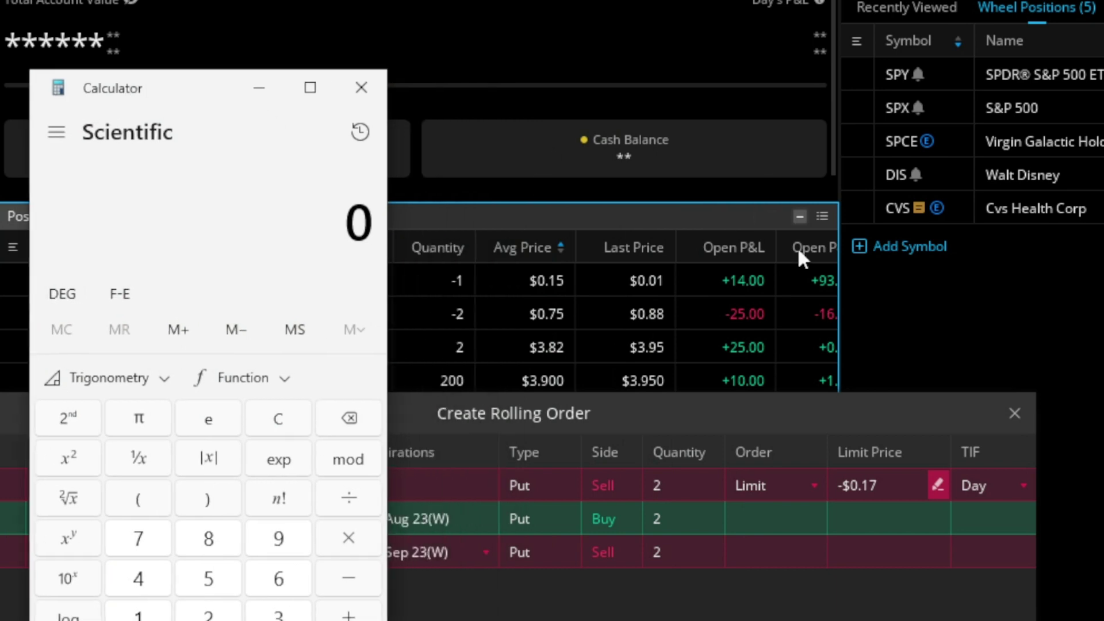
Step: Calculate 75 minus 17 in Calculator, repositioning its window to keep the option prices readable
{"action": "type", "text": "75"}
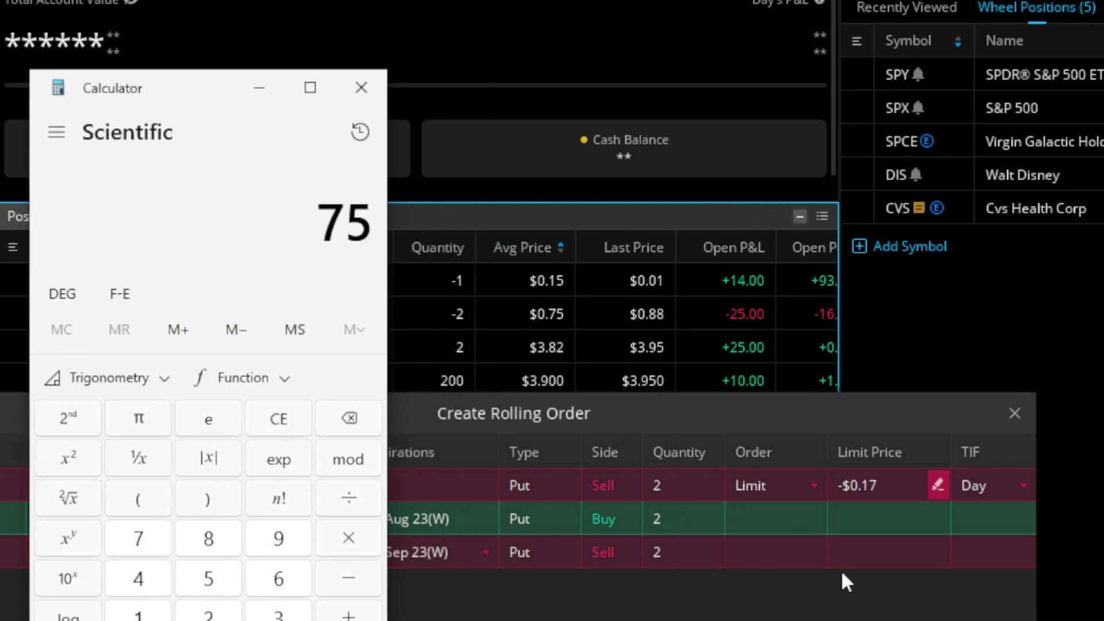
{"action": "left_click_drag", "start_coordinate": [267, 108], "coordinate": [581, 498]}
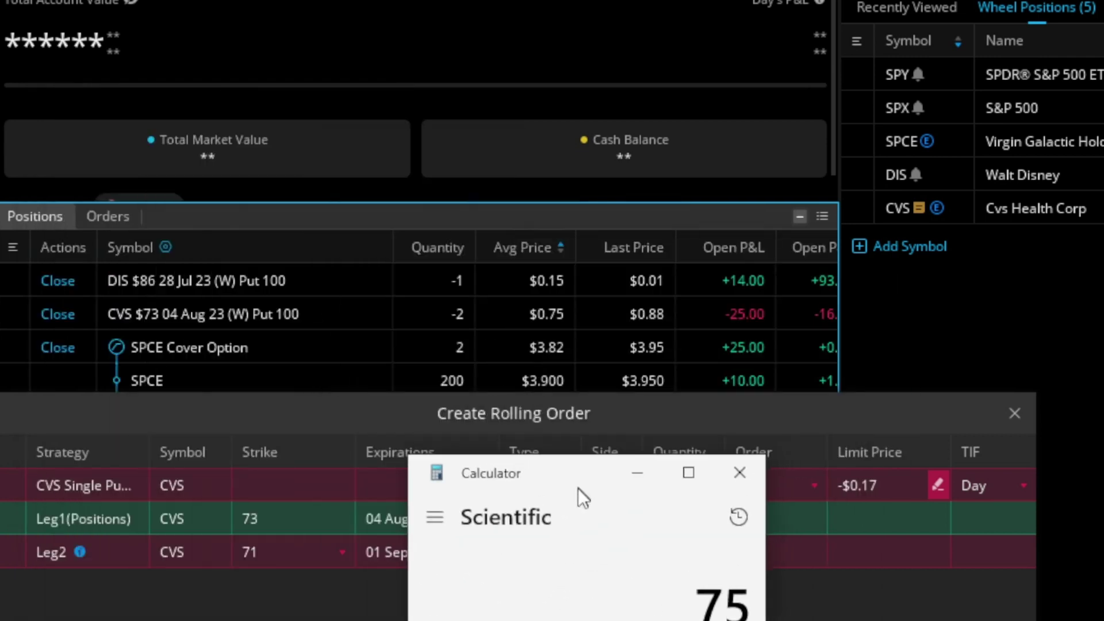
{"action": "left_click_drag", "start_coordinate": [527, 480], "coordinate": [154, 83]}
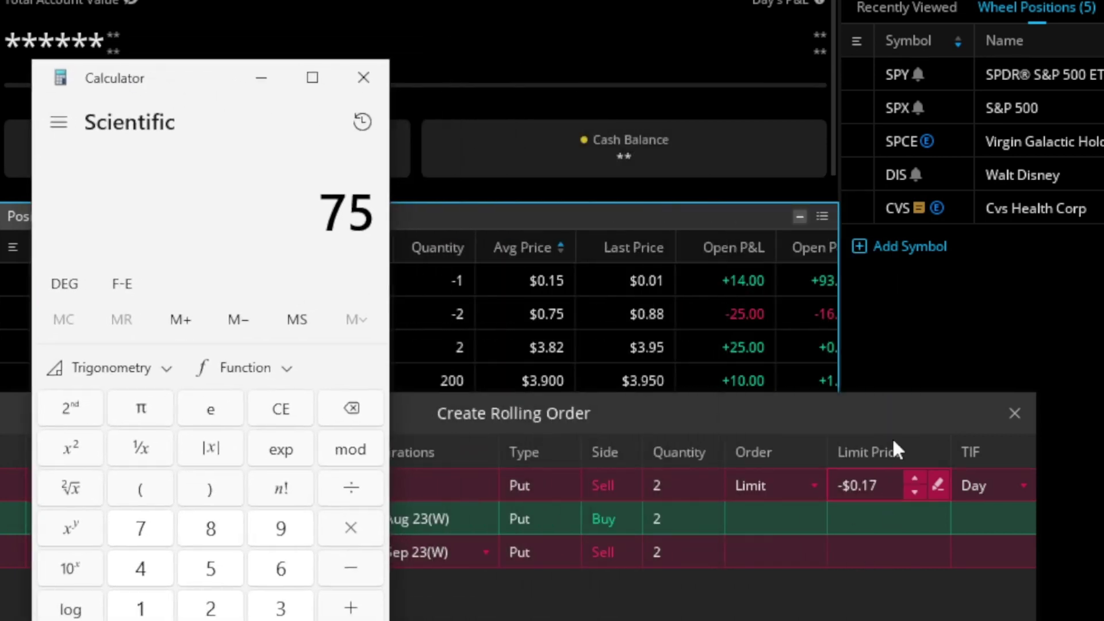
{"action": "left_click", "coordinate": [350, 566]}
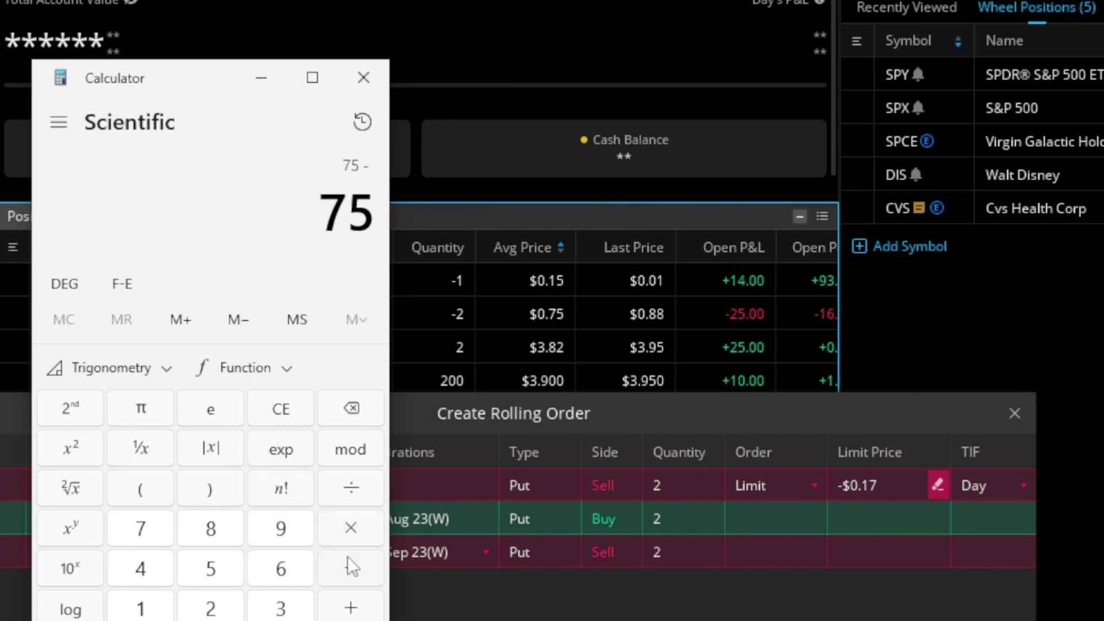
{"action": "type", "text": "17"}
{"action": "key", "text": "Return"}
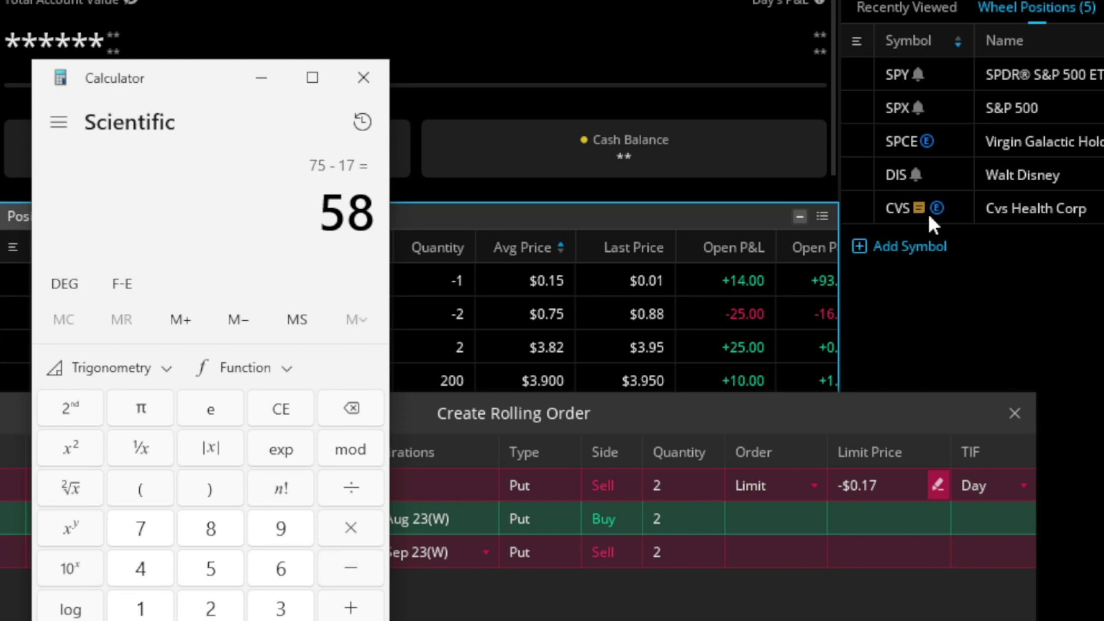
Step: Minimize Calculator and close the CVS rolling order without placing it
{"action": "left_click", "coordinate": [260, 77]}
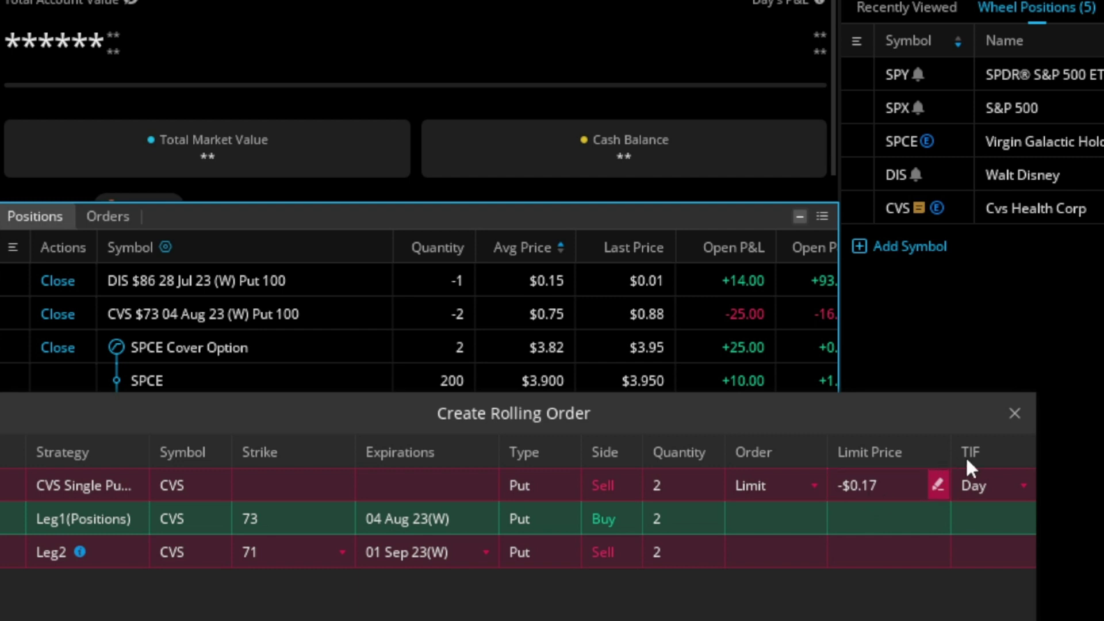
{"action": "left_click", "coordinate": [1013, 414]}
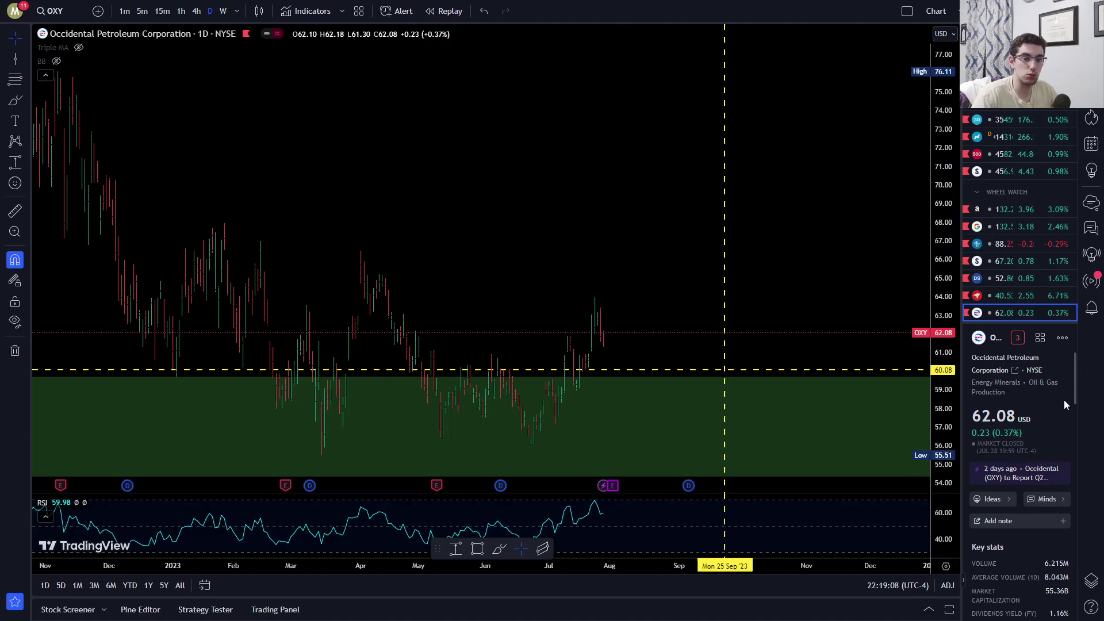
Step: On the OXY chart in TradingView, move the vertical dashed line to 15 Dec '23 and the horizontal dashed line to about 56.81
{"action": "left_click_drag", "start_coordinate": [555, 196], "coordinate": [519, 198]}
{"action": "scroll", "coordinate": [519, 198], "scroll_direction": "right", "scroll_amount": 3}
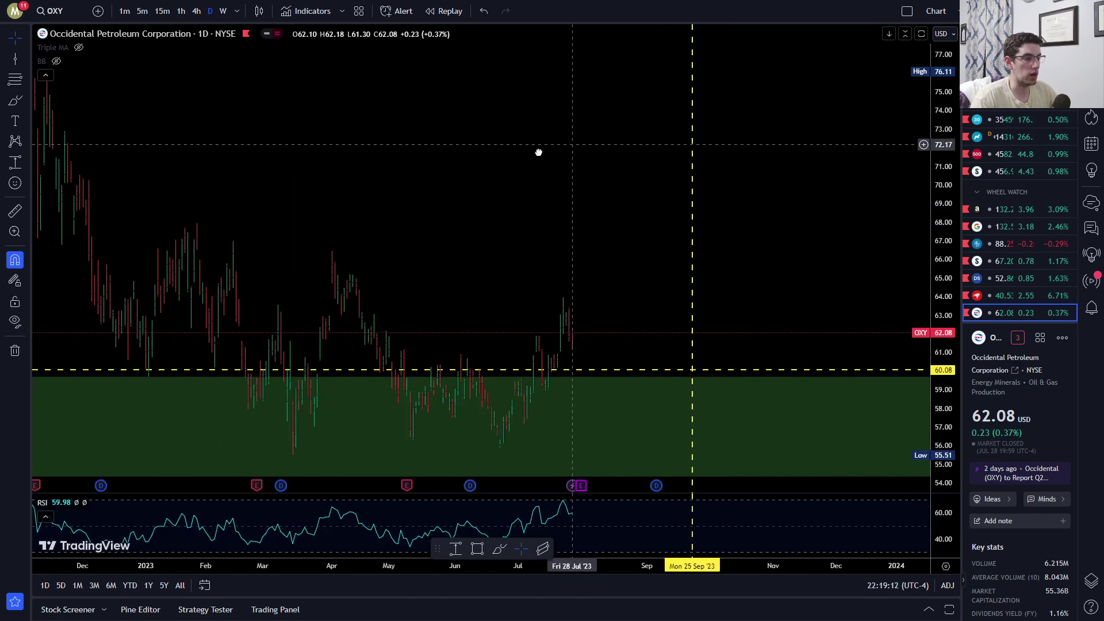
{"action": "left_click_drag", "start_coordinate": [662, 160], "coordinate": [835, 156]}
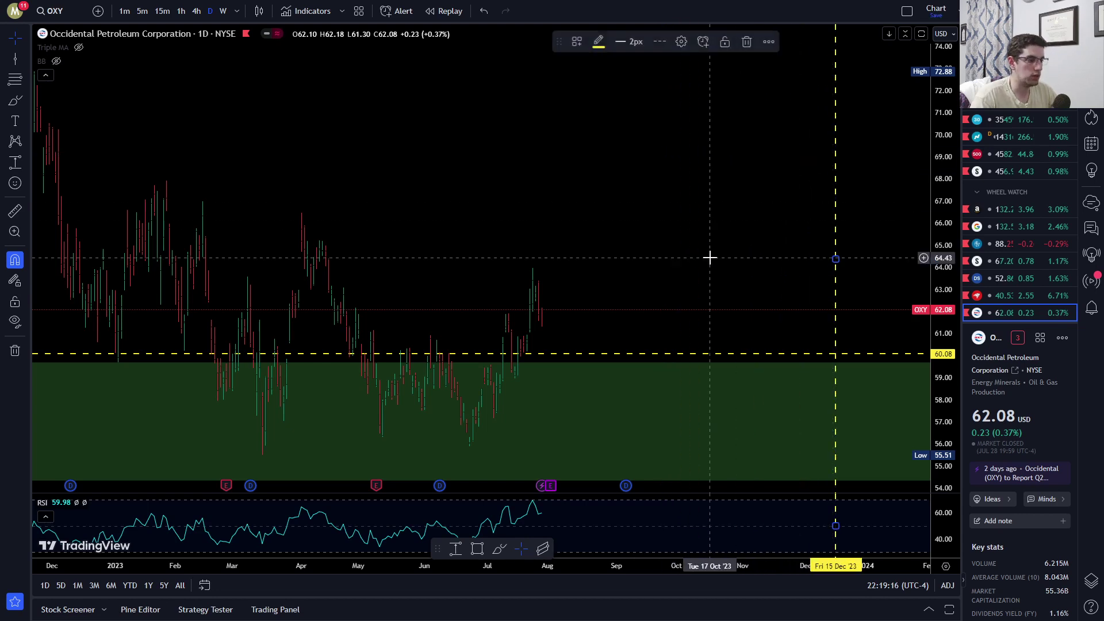
{"action": "left_click", "coordinate": [700, 362]}
{"action": "left_click_drag", "start_coordinate": [700, 364], "coordinate": [703, 431]}
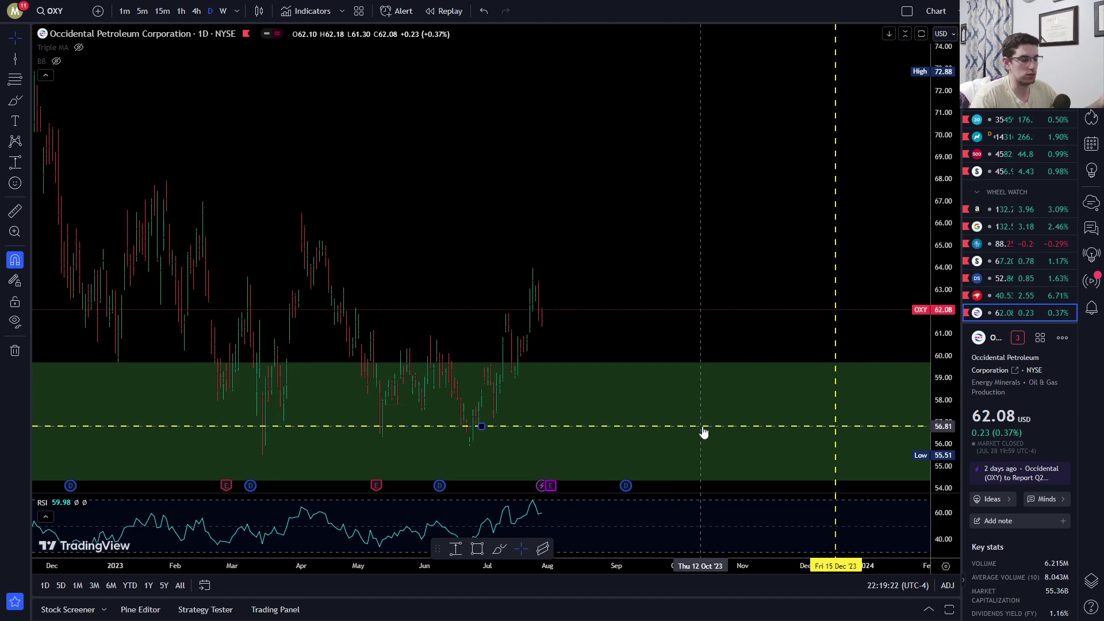
{"action": "left_click_drag", "start_coordinate": [670, 190], "coordinate": [658, 192]}
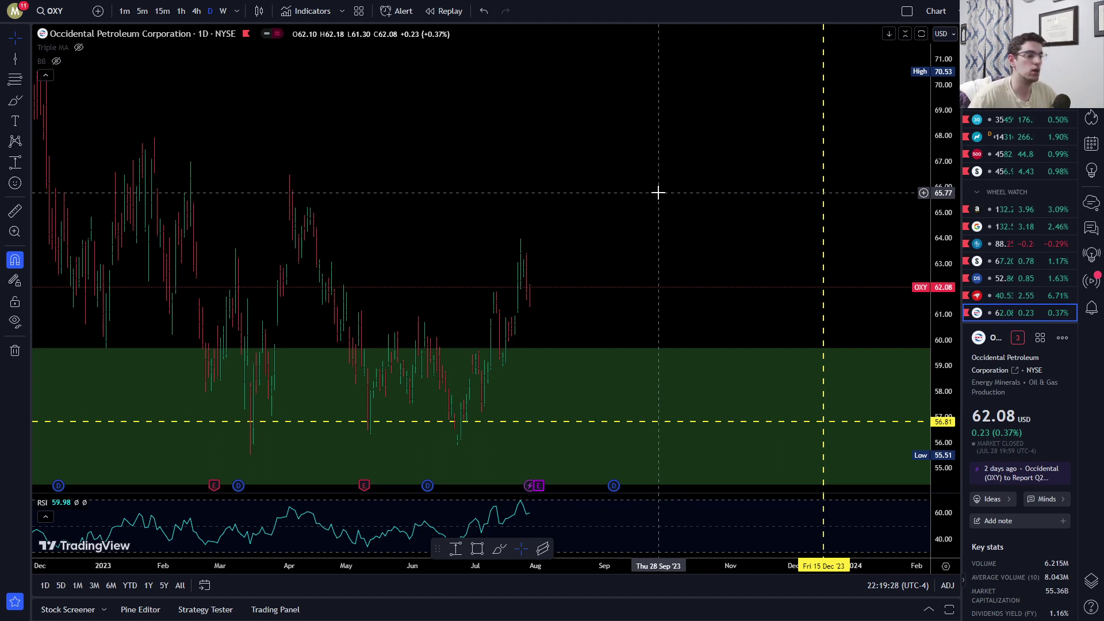
{"action": "scroll", "coordinate": [664, 178], "scroll_direction": "down", "scroll_amount": 2}
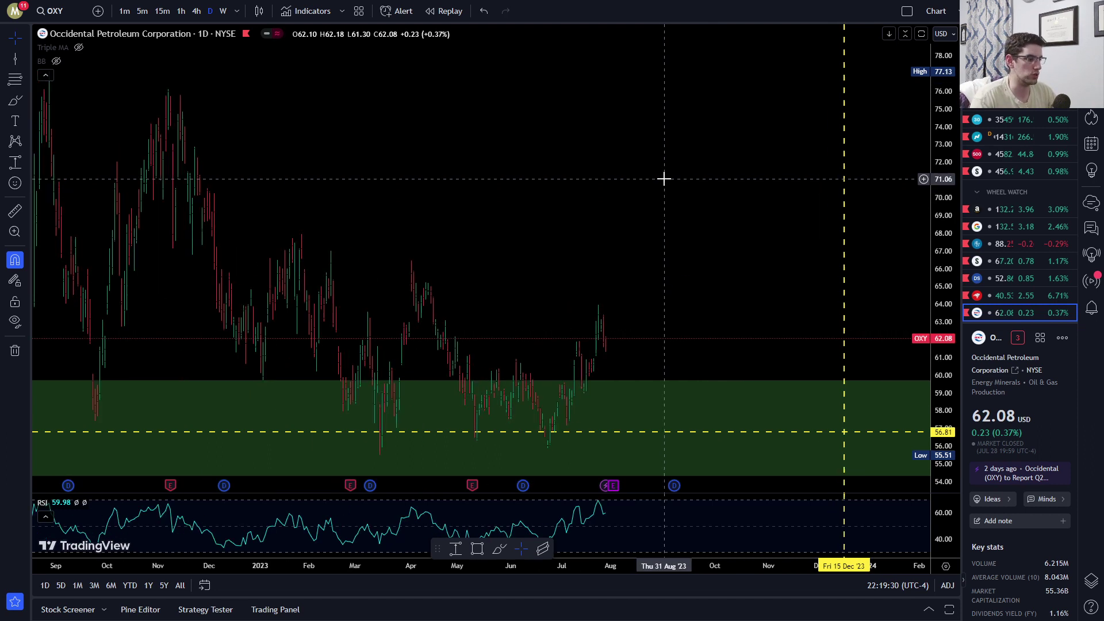
{"action": "left_click_drag", "start_coordinate": [653, 182], "coordinate": [783, 170]}
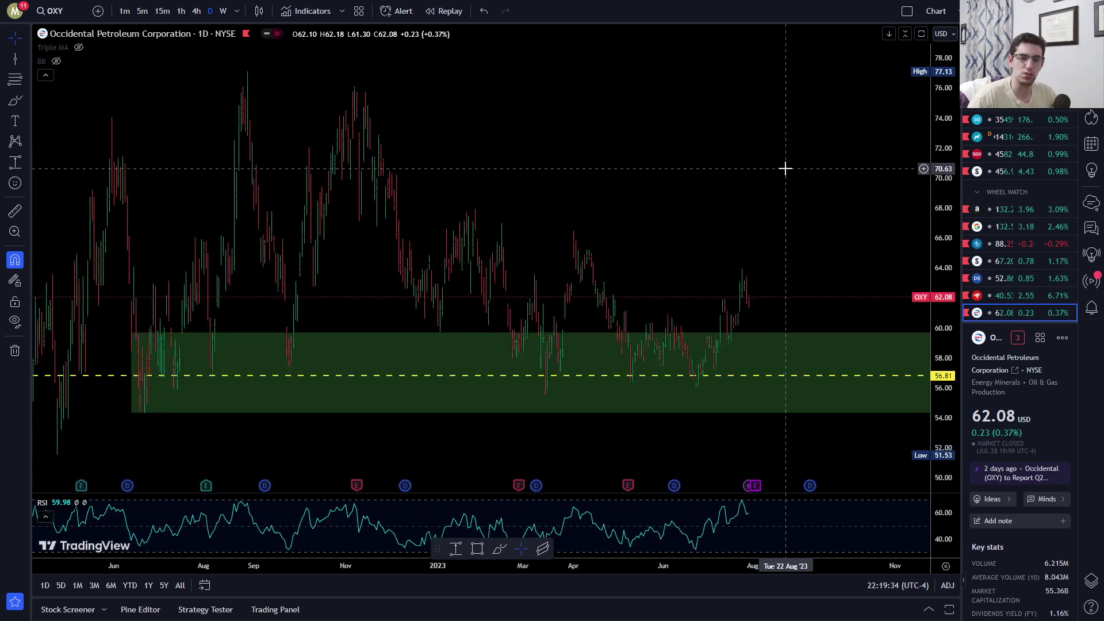
{"action": "left_click_drag", "start_coordinate": [785, 169], "coordinate": [683, 136]}
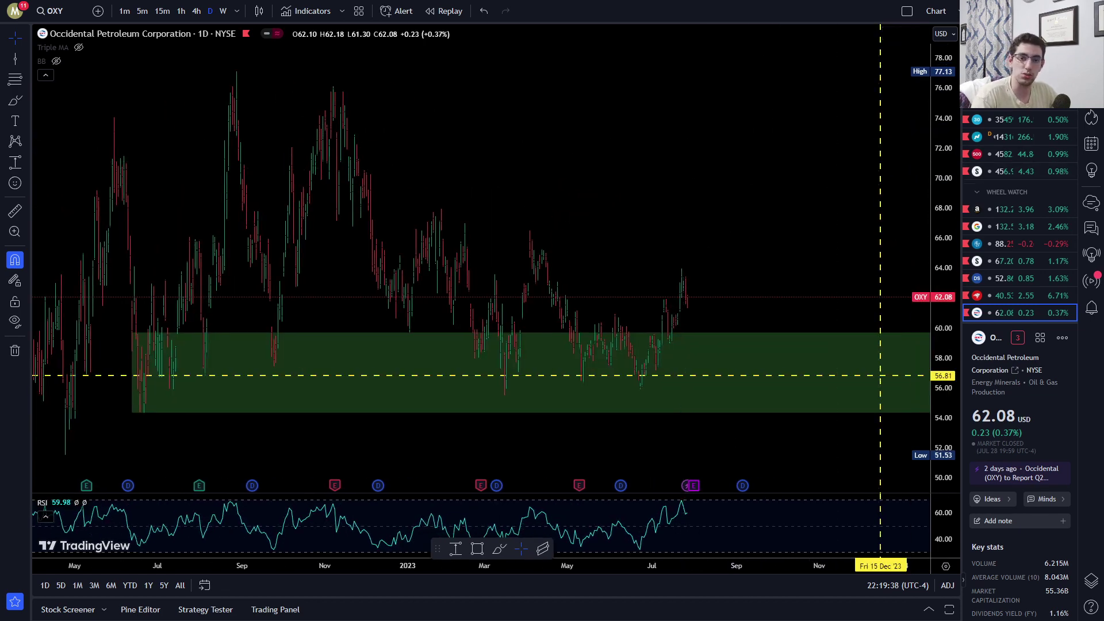